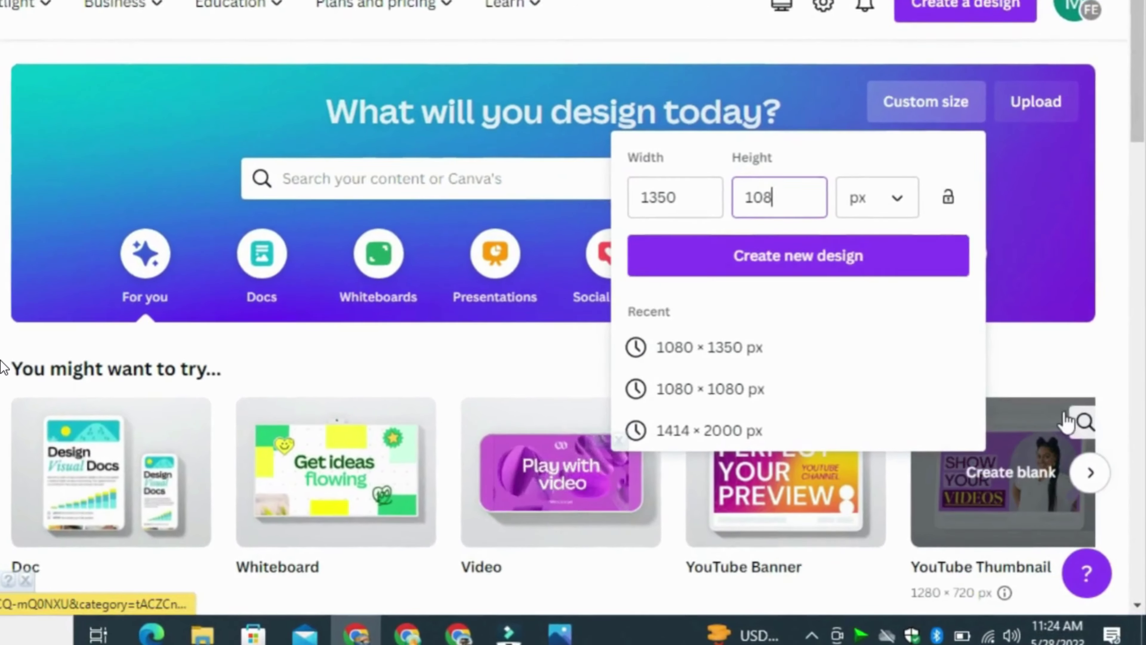
- Create a new blank design 1350 px wide and 1080 px high
text(0)
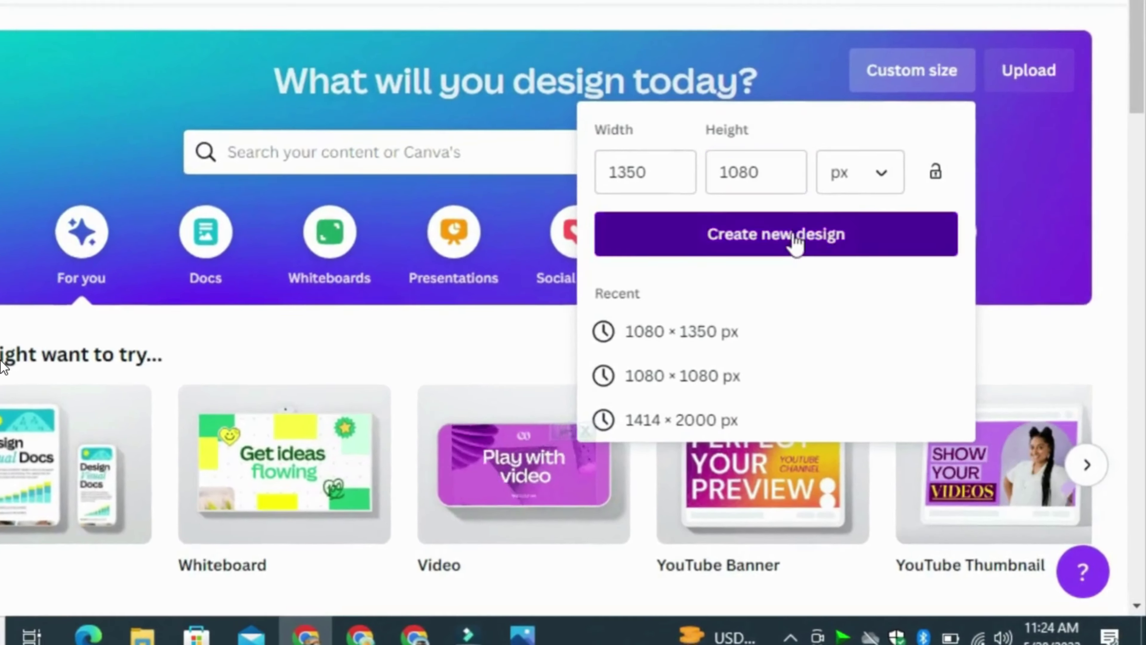
click(795, 239)
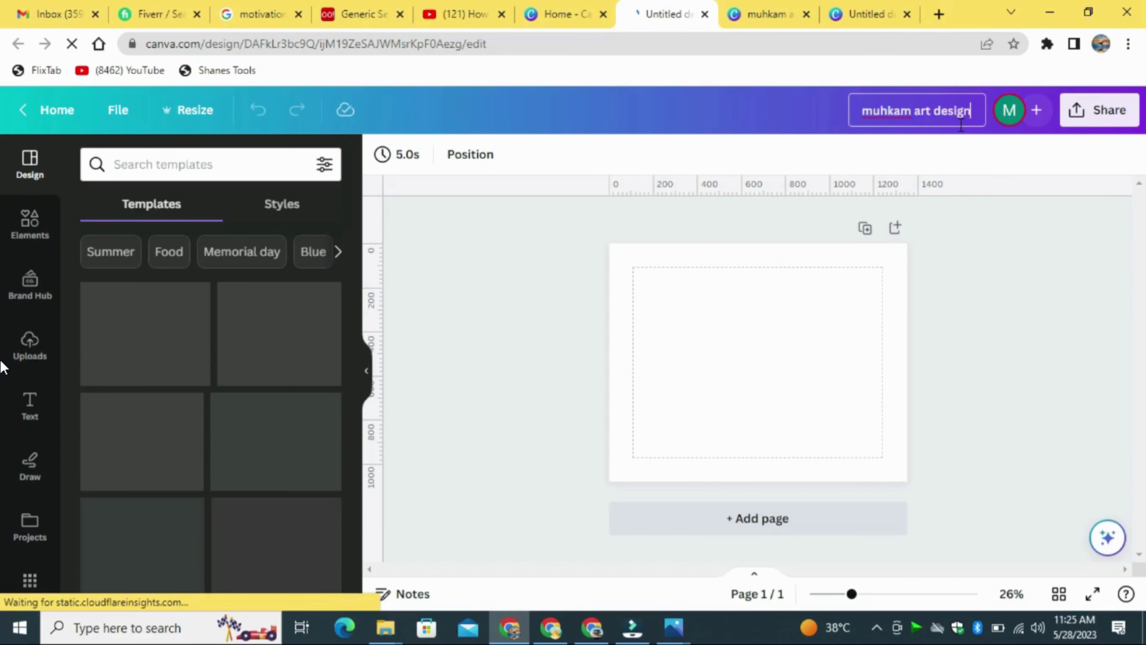
click(861, 595)
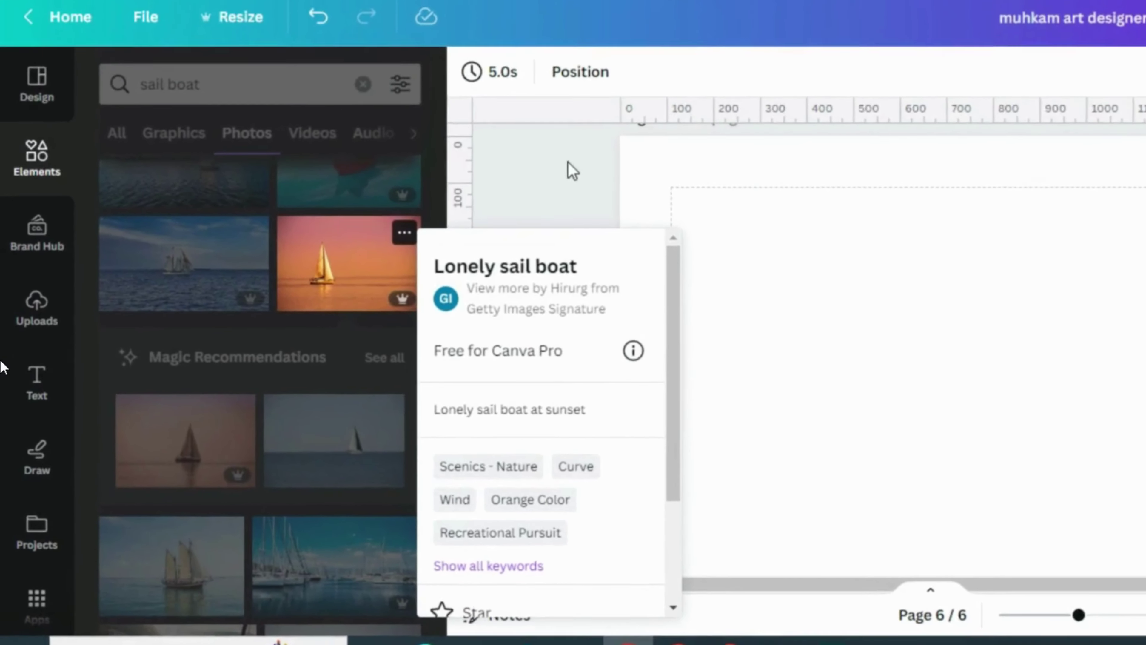
- Add the orange sunset "Lonely sail boat" photo to page 6, align it with the page's top-left corner and enlarge it to cover the page
click(557, 181)
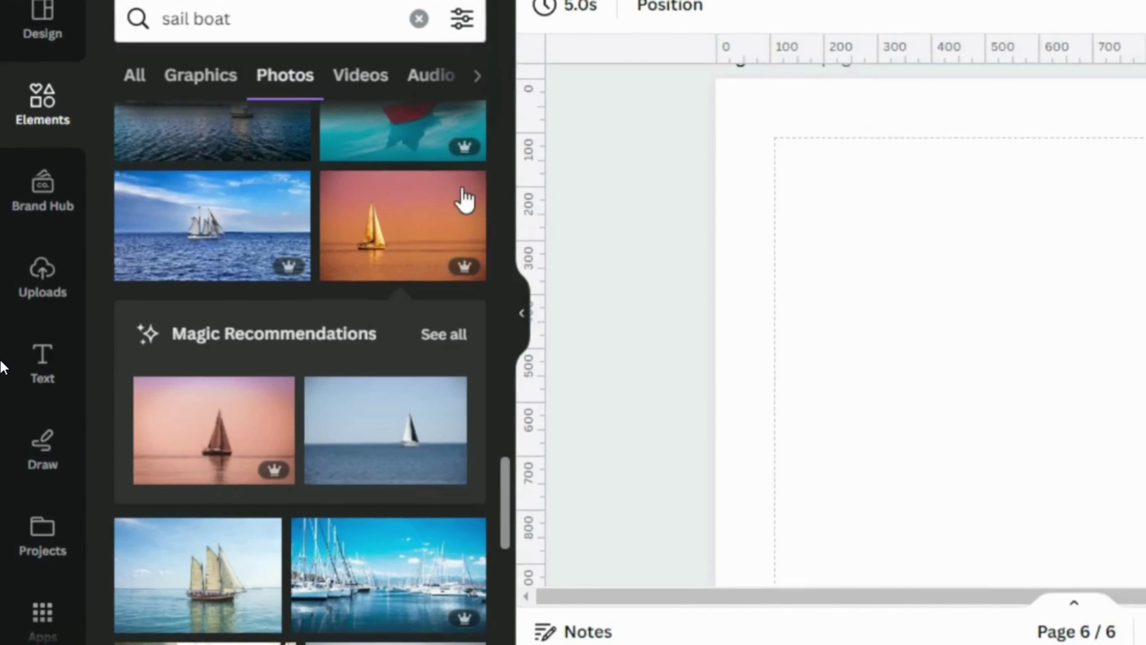
click(393, 215)
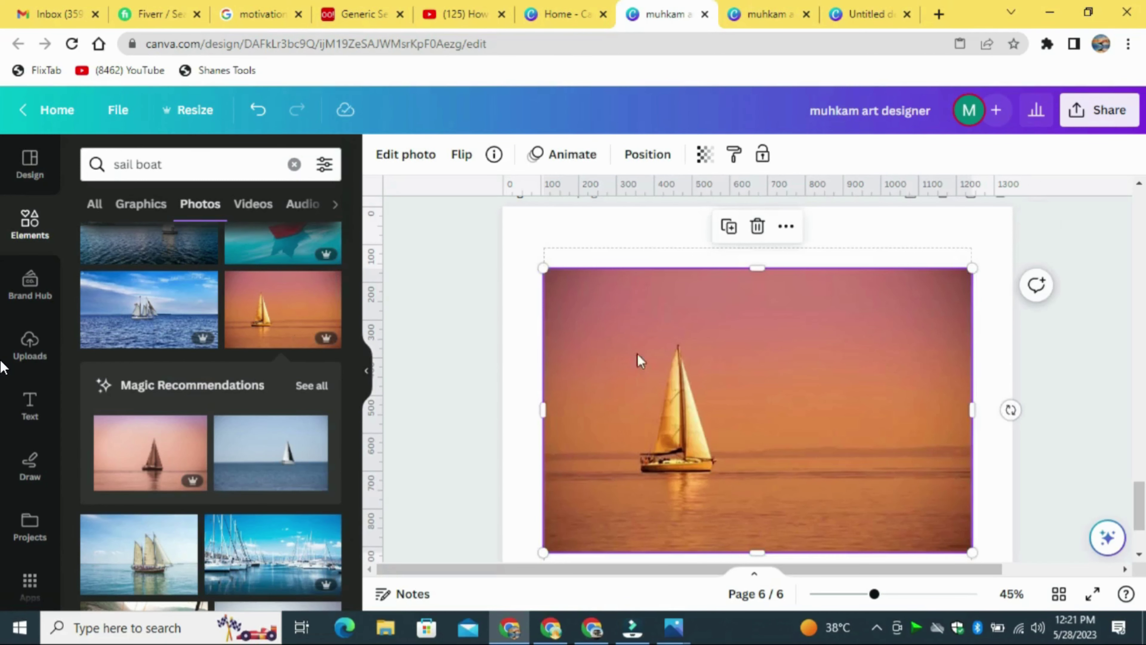
drag(641, 361, 603, 310)
drag(874, 594, 861, 594)
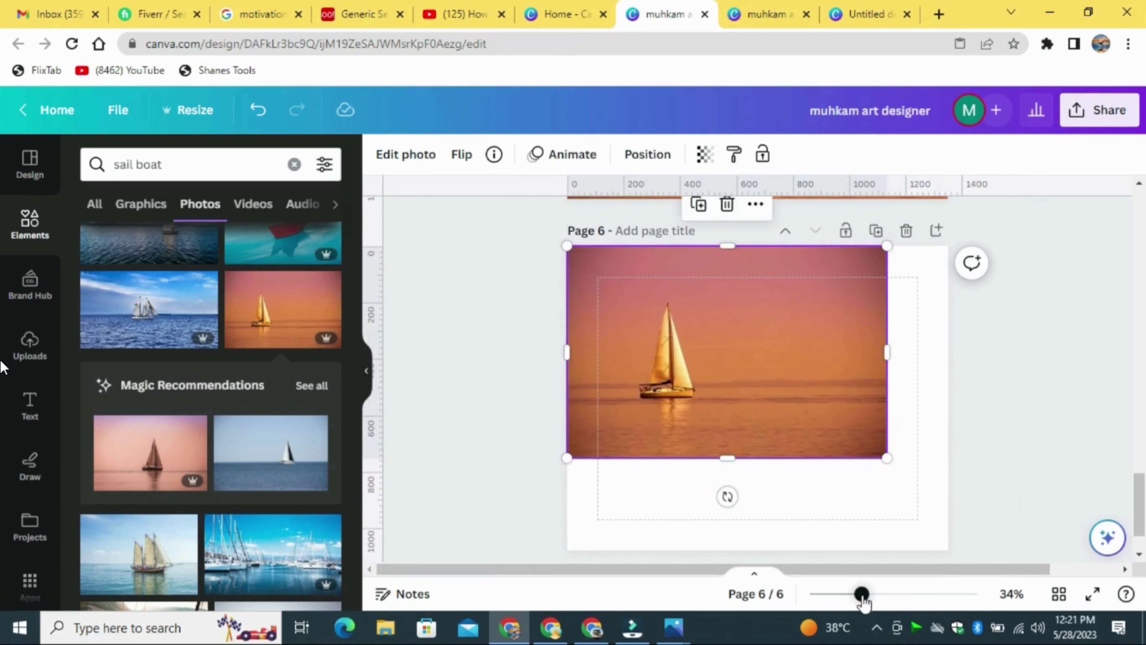
drag(887, 458, 1019, 565)
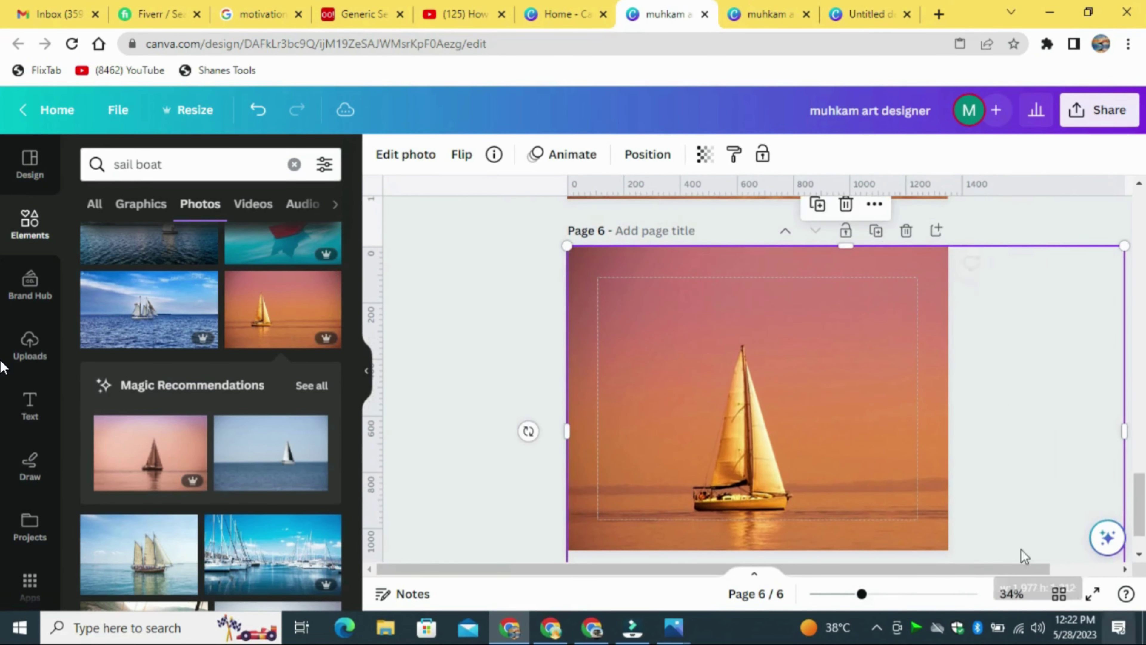
- Start Magic Edit on the sail boat photo and brush over the boat's left sail with brush size 11
click(405, 154)
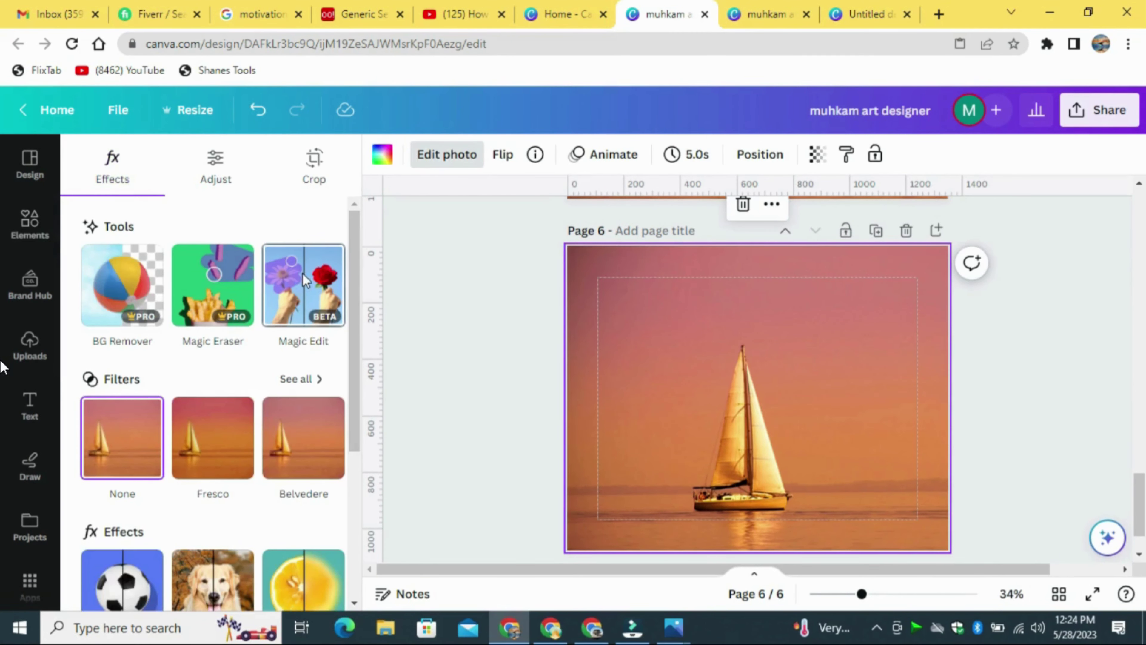
click(301, 272)
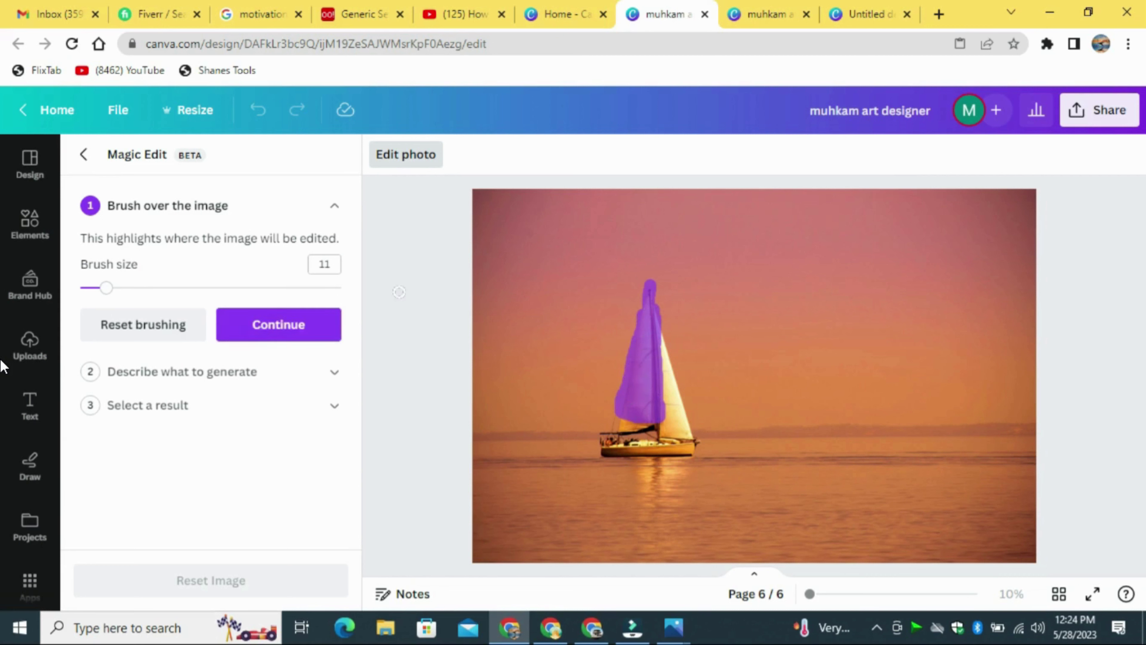
click(336, 372)
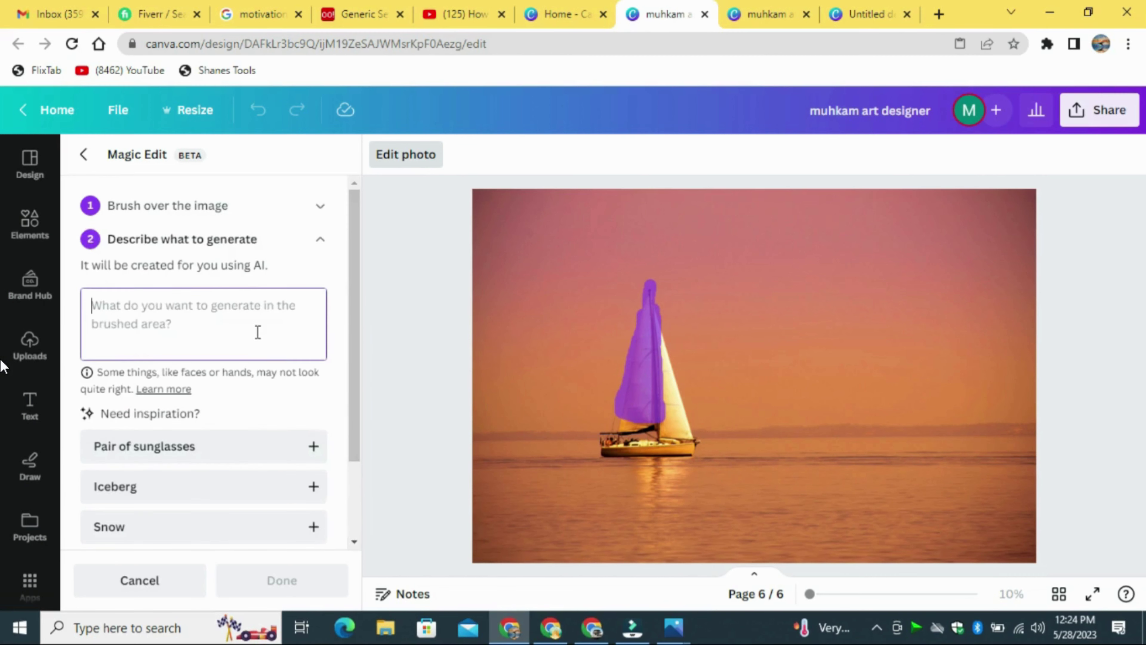
- Generate Magic Edit results for the brushed sail from the description "bride in wedding dress in light golden color"
text(b)
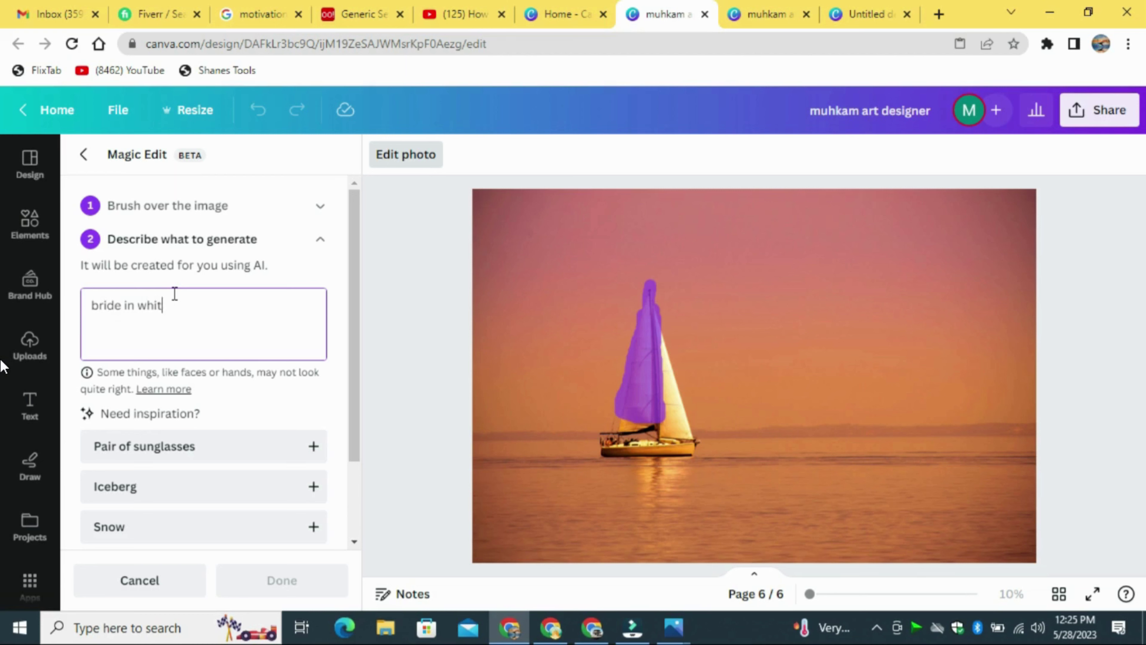
text(ride in wedding d)
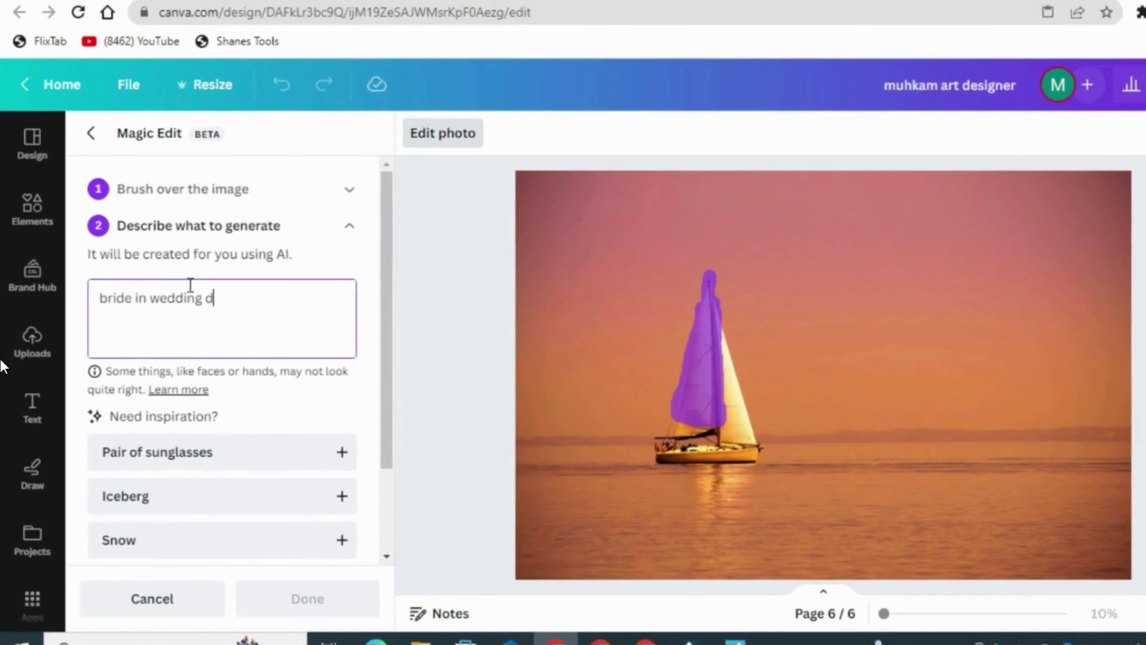
text(ress in li)
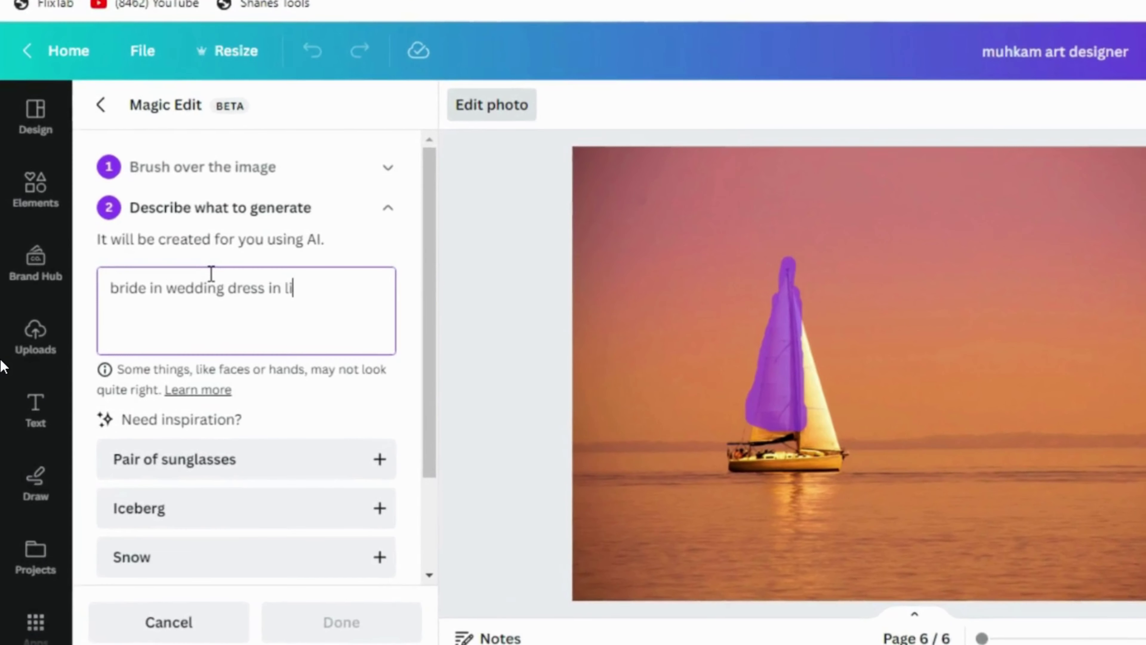
text(ght go)
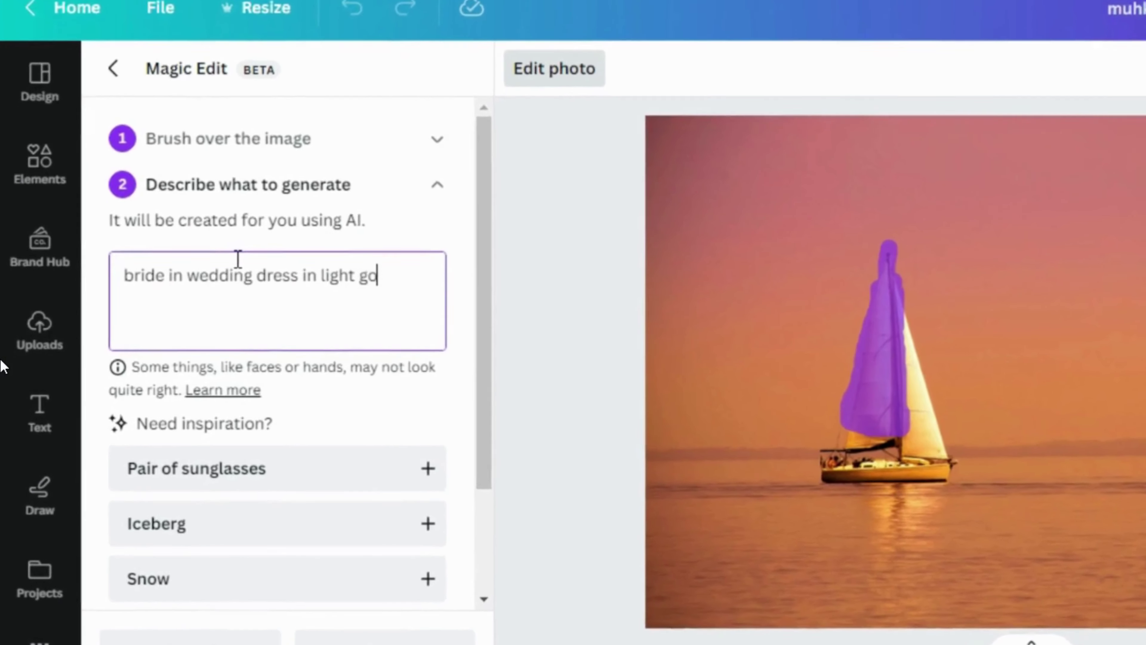
text(lden colo)
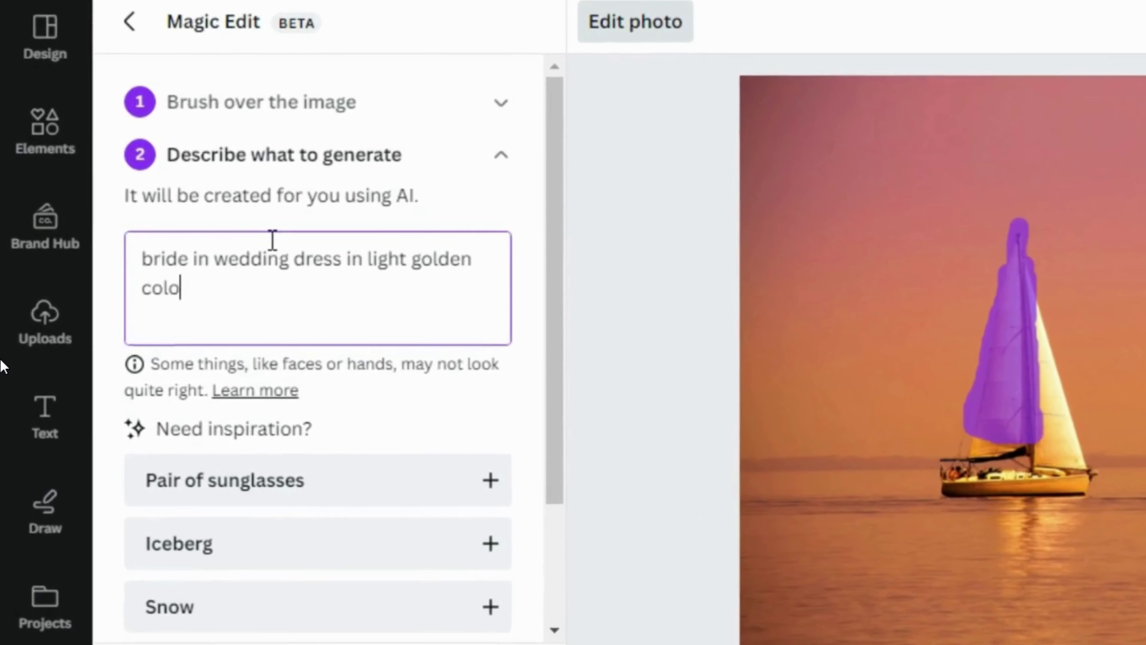
text(r)
drag(205, 301, 98, 248)
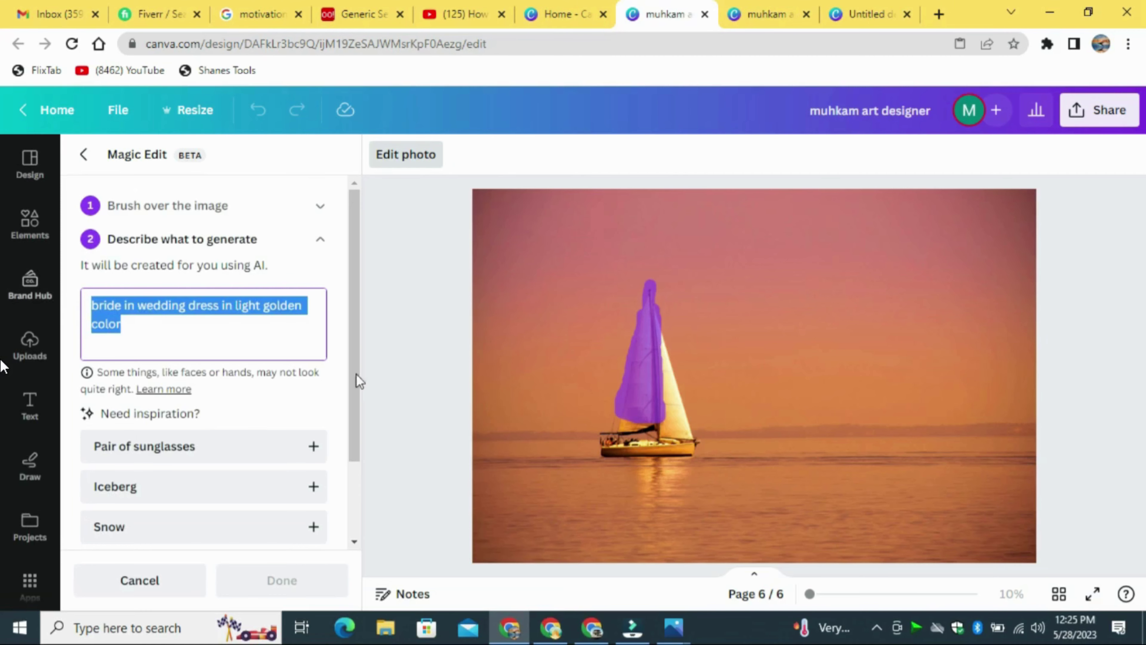
click(341, 357)
scroll(329, 452, down, 2)
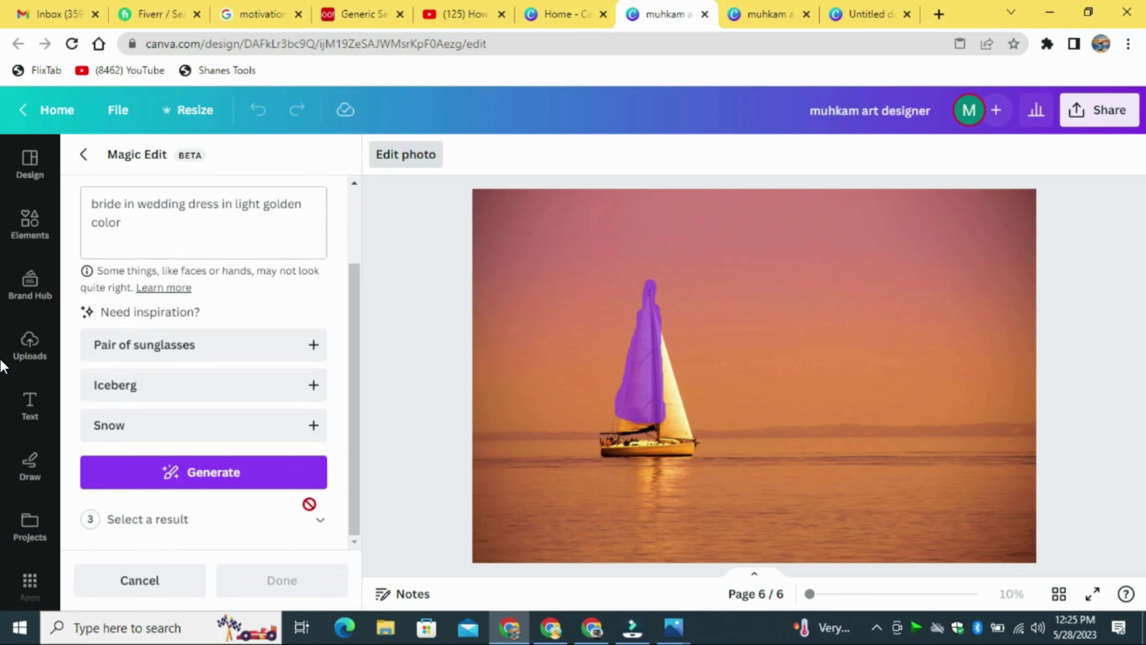
click(311, 479)
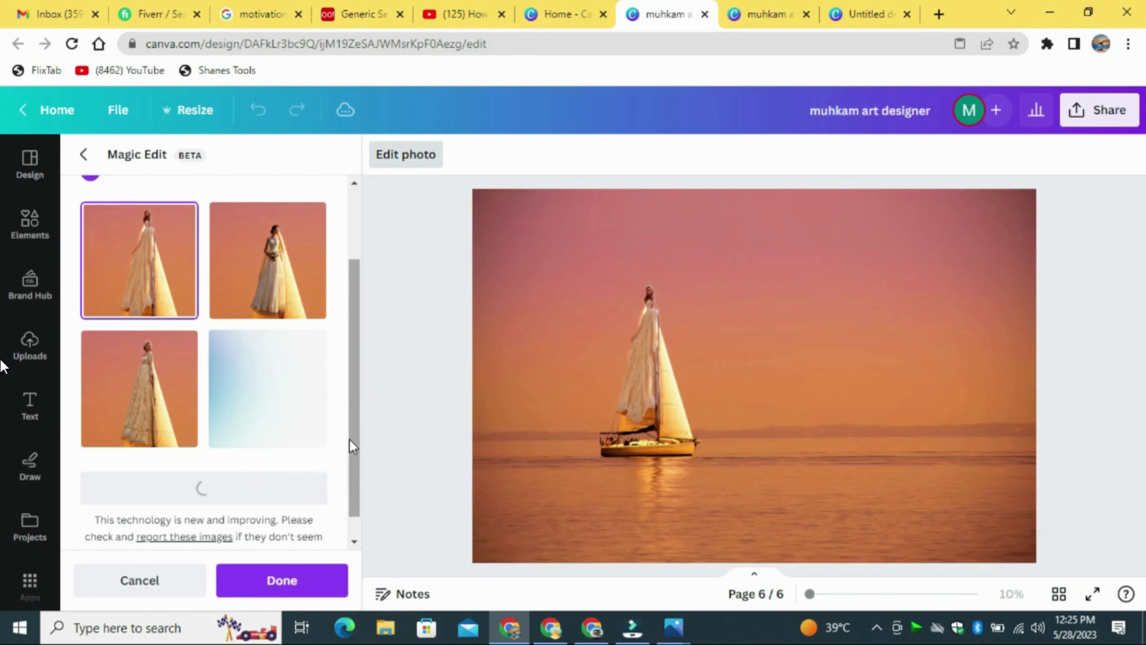
- Compare the generated brides and apply the second result, the bride holding a bouquet, to the photo
click(266, 279)
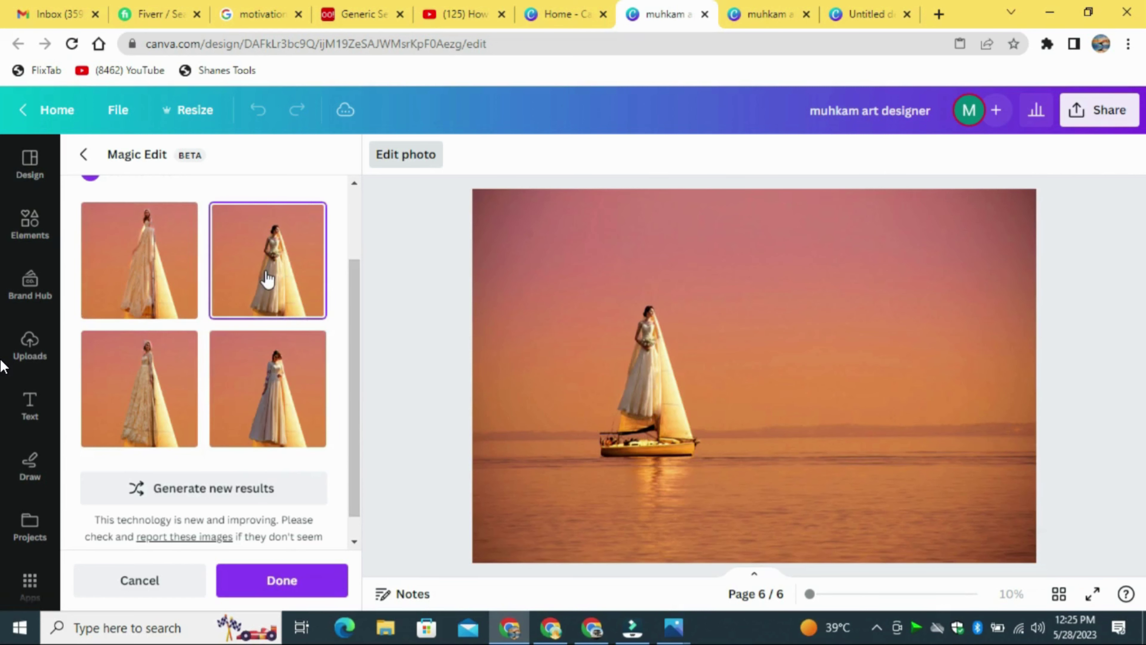
click(136, 361)
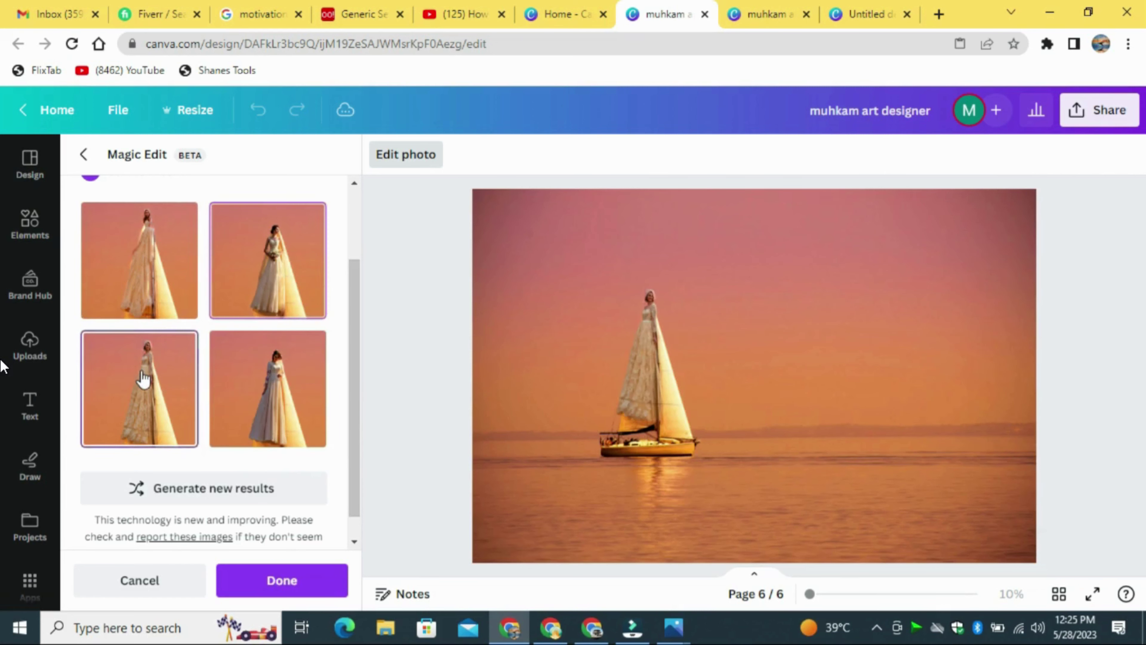
click(303, 401)
click(271, 297)
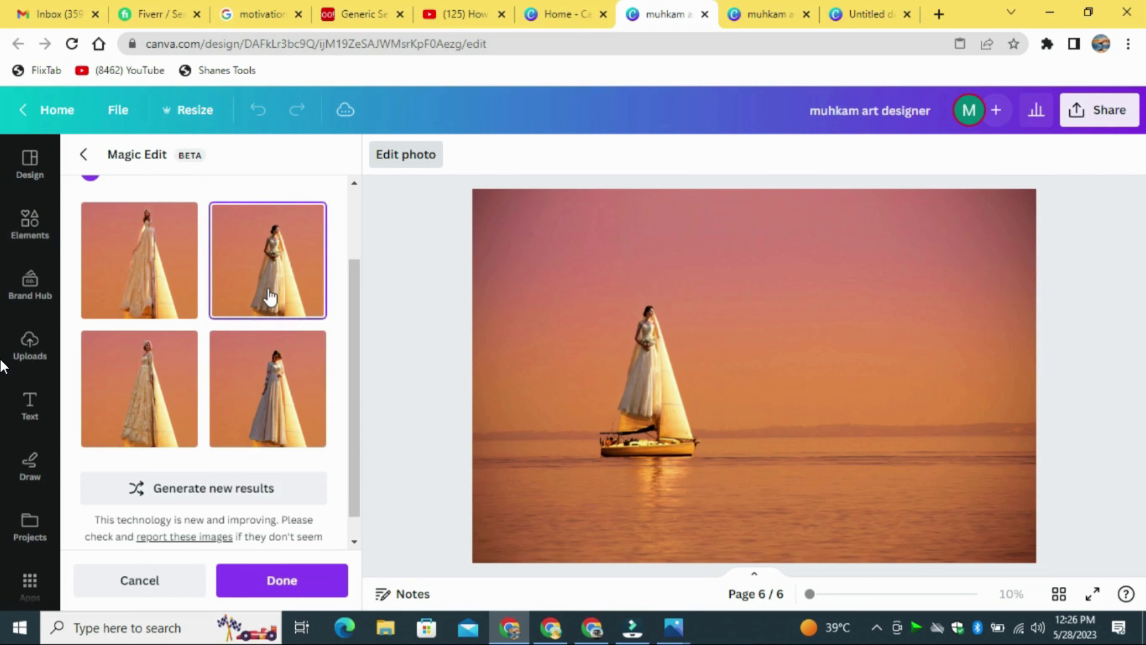
click(151, 238)
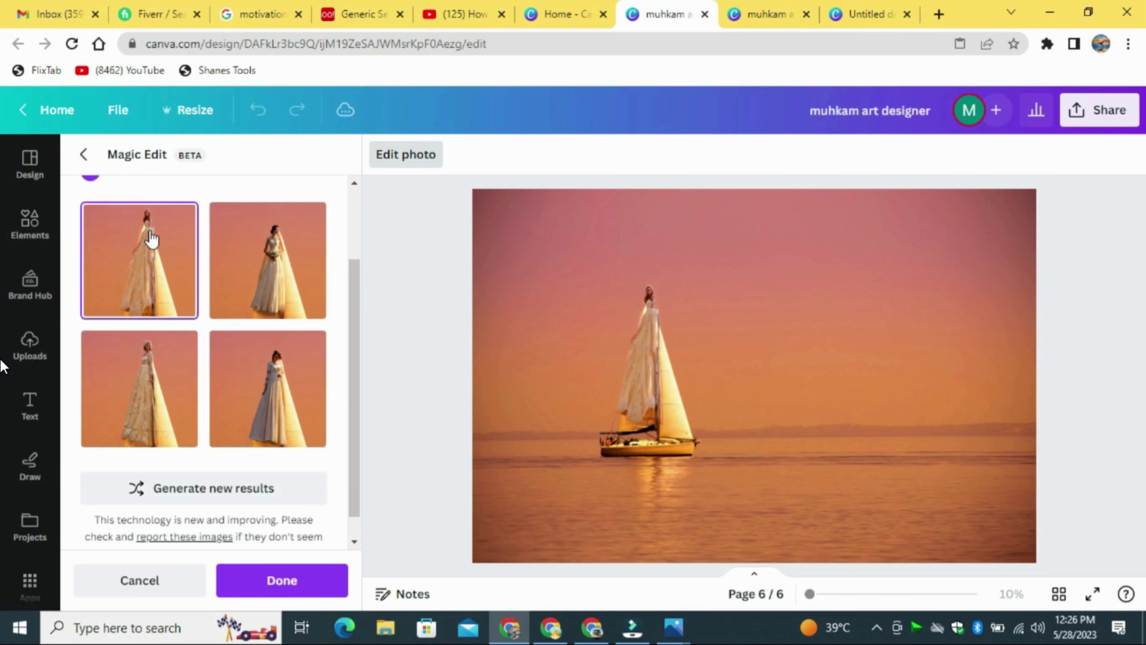
click(264, 247)
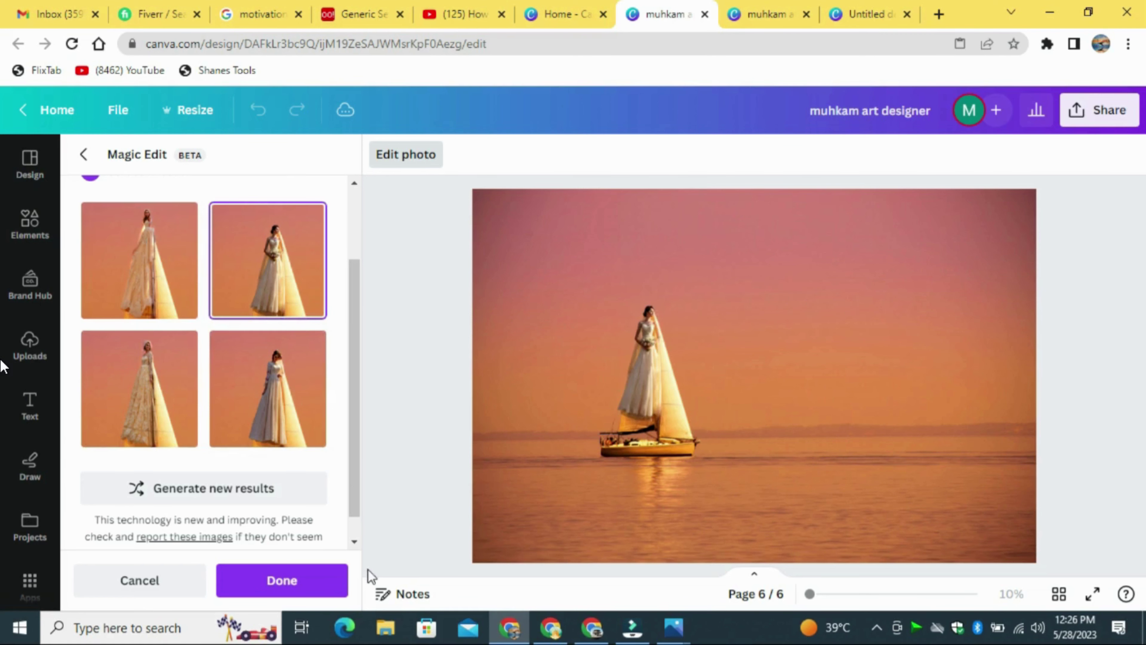
click(299, 582)
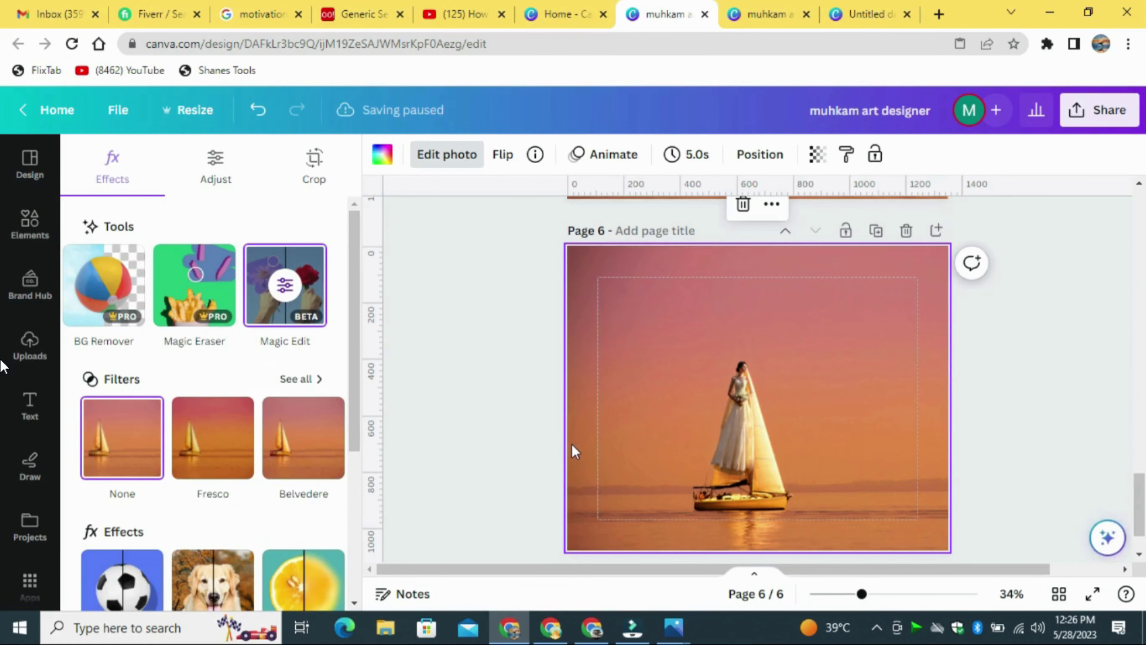
mouse_move(861, 593)
mouse_down()
mouse_move(898, 593)
mouse_move(870, 594)
mouse_move(893, 627)
mouse_move(879, 601)
mouse_move(861, 600)
mouse_move(898, 600)
mouse_move(867, 600)
mouse_up()
scroll(1138, 524, down, 3)
scroll(1137, 524, down, 3)
scroll(1138, 524, up, 1)
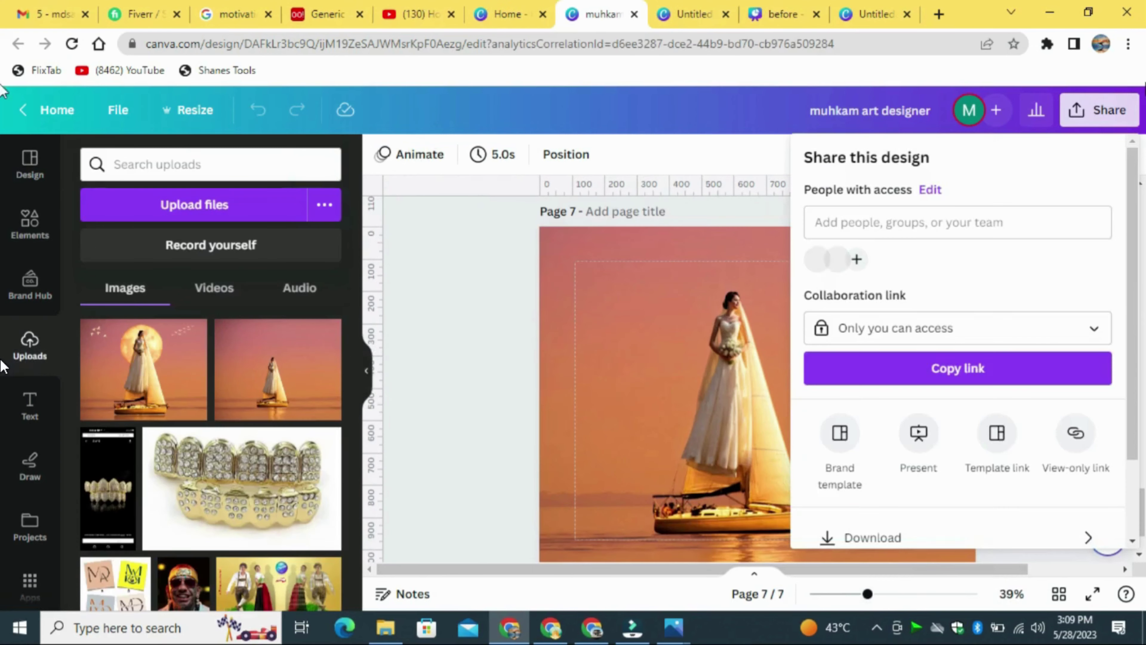
- Download only page 7 of the design as a PNG at the largest available size
scroll(1051, 407, down, 3)
click(1045, 424)
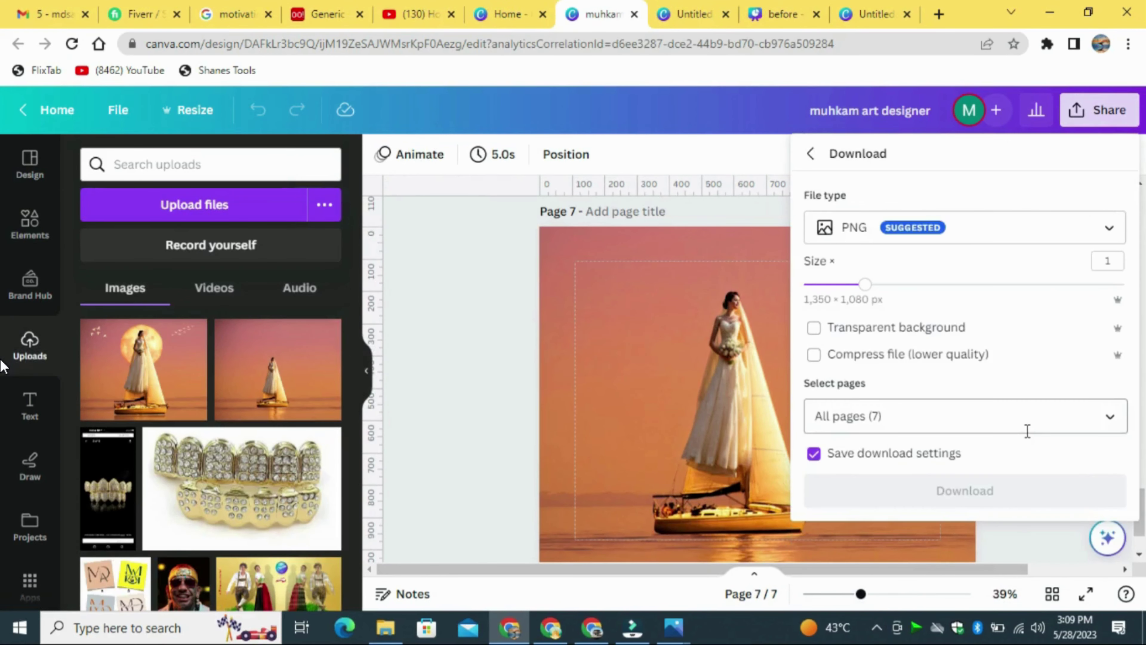
click(1111, 417)
click(1095, 146)
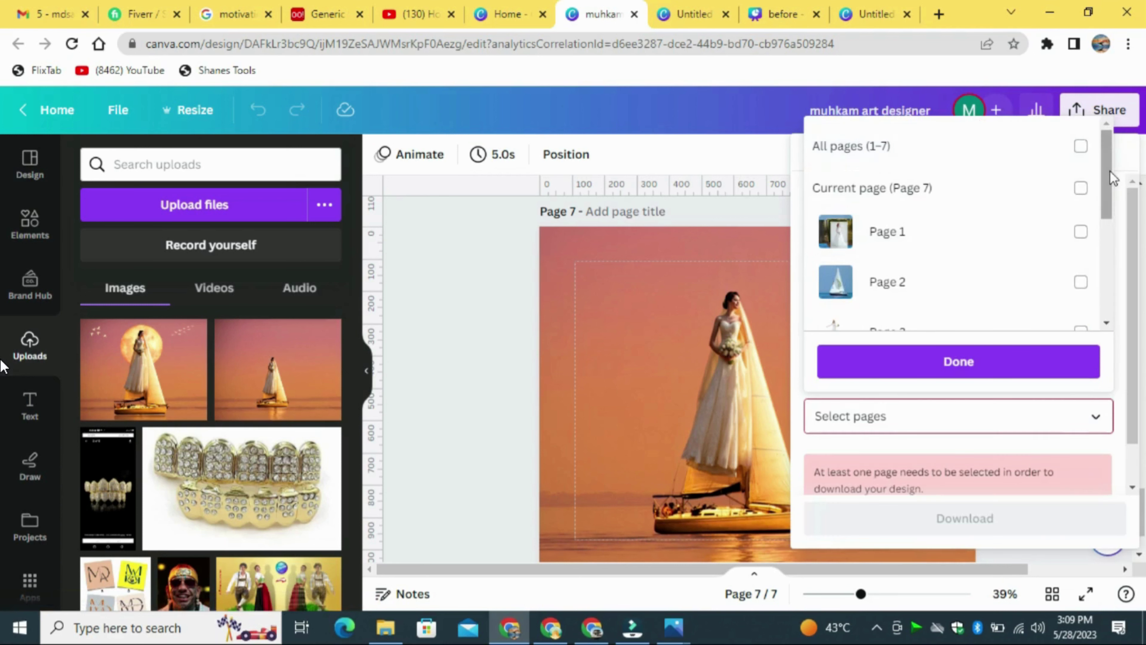
scroll(1099, 312, down, 3)
click(1080, 299)
click(1037, 364)
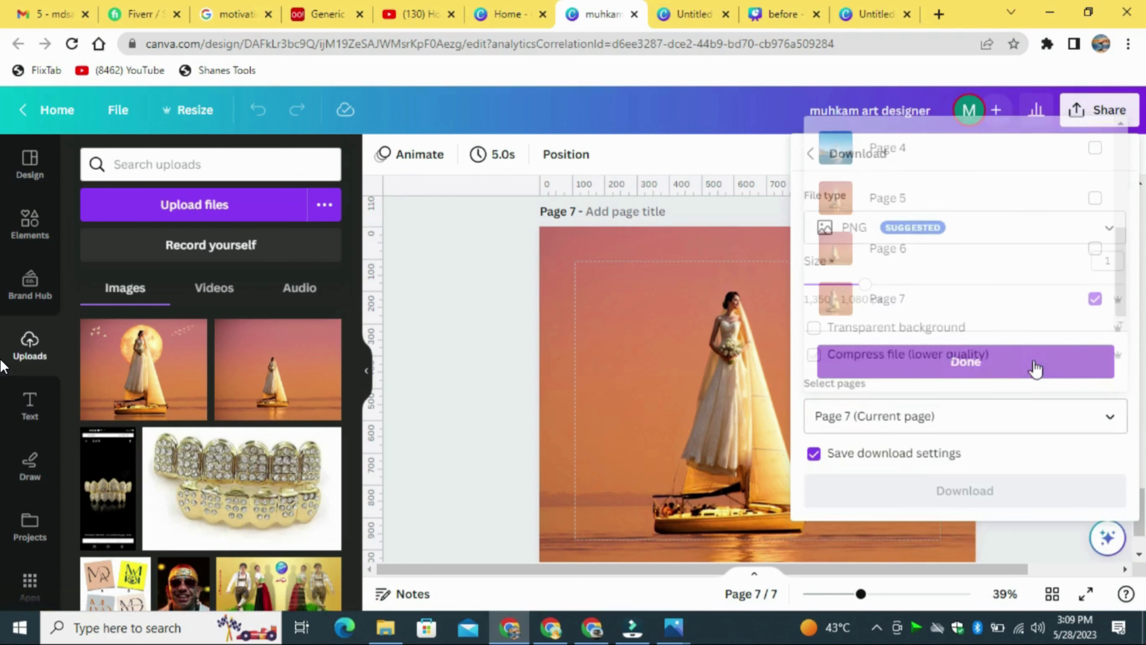
drag(865, 288, 1143, 316)
click(947, 494)
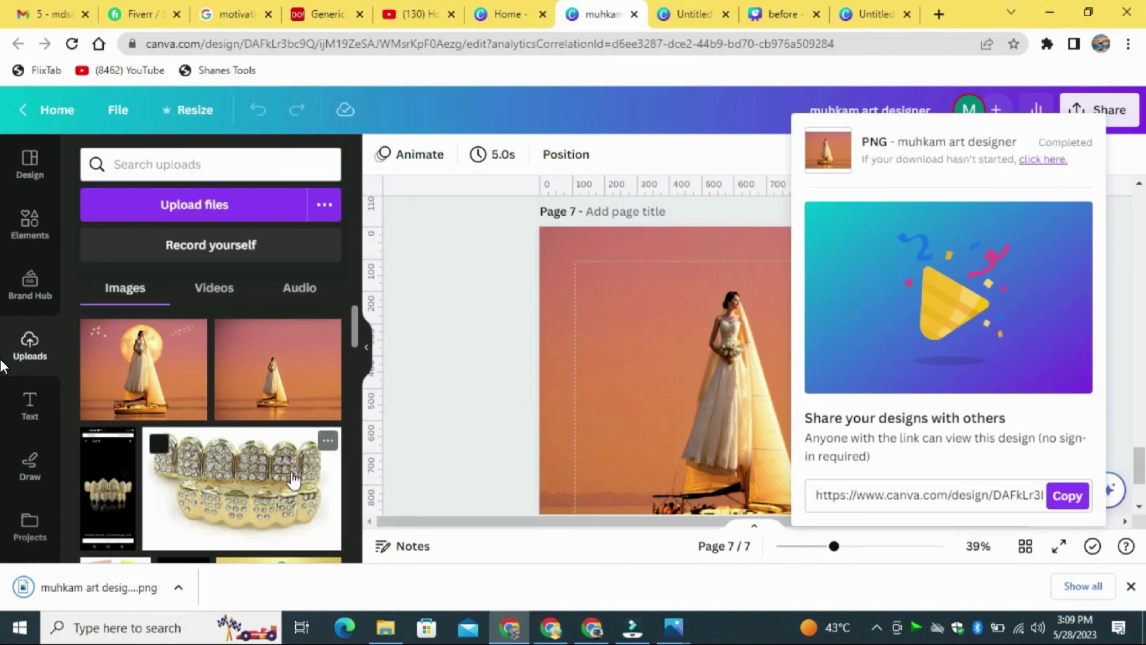
- Upload the downloaded PNG of the bride on the boat to the design's image library and dismiss the download notices
drag(118, 588, 212, 325)
click(468, 278)
click(1130, 585)
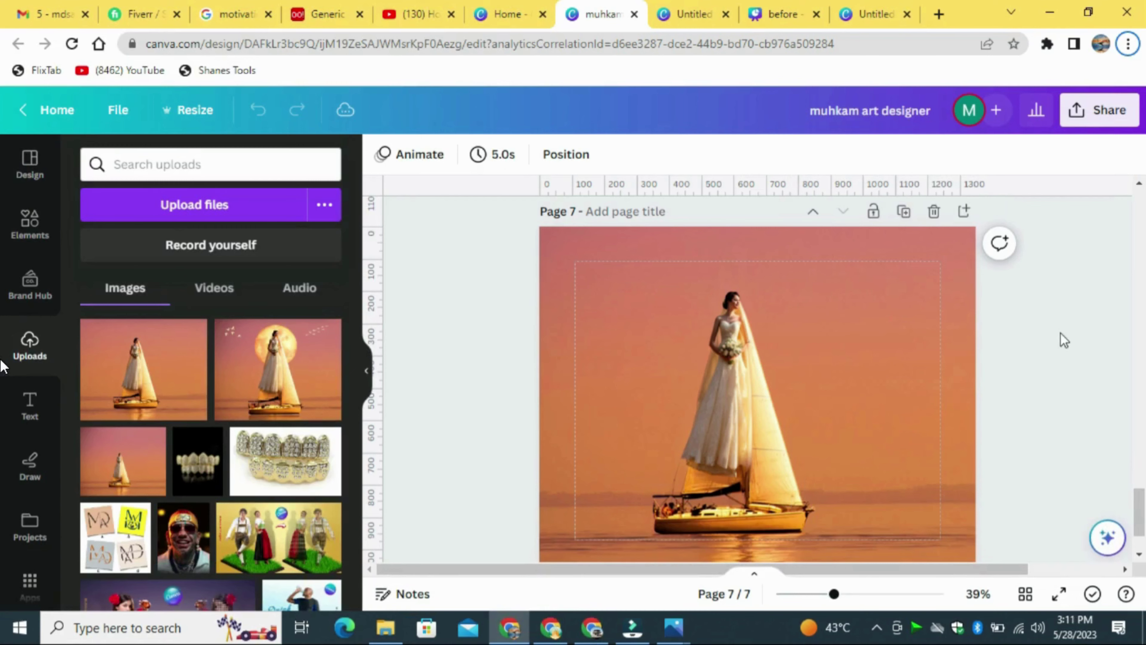
- Add a new page after page 7 and place the newly uploaded bride-and-boat image on it
scroll(1061, 335, down, 3)
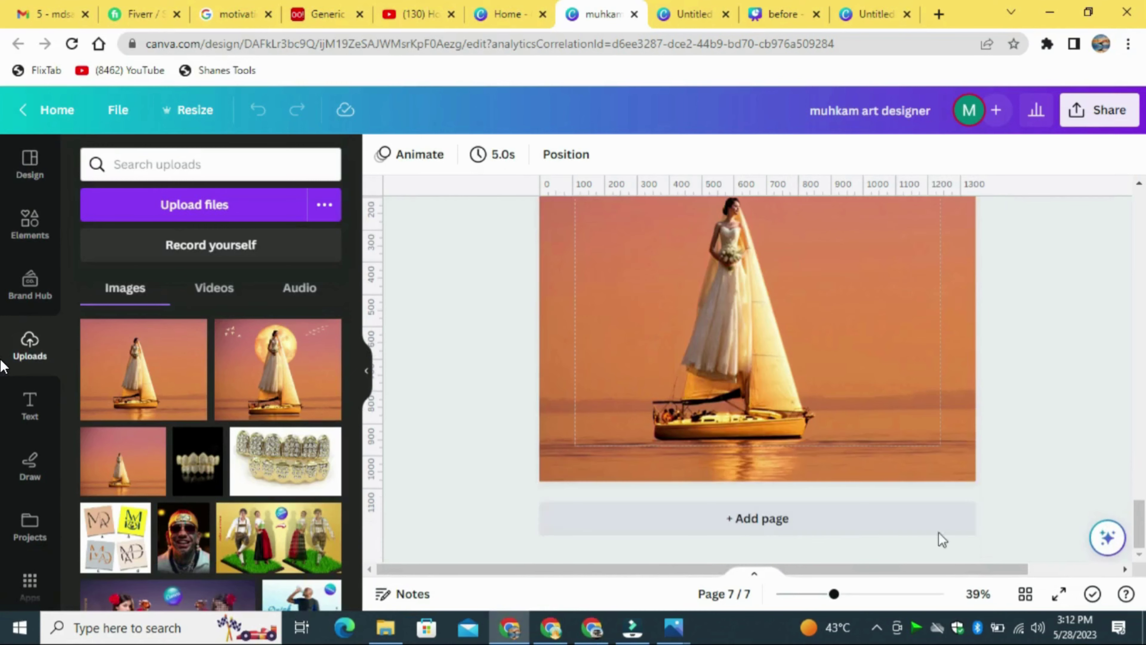
click(939, 529)
click(181, 361)
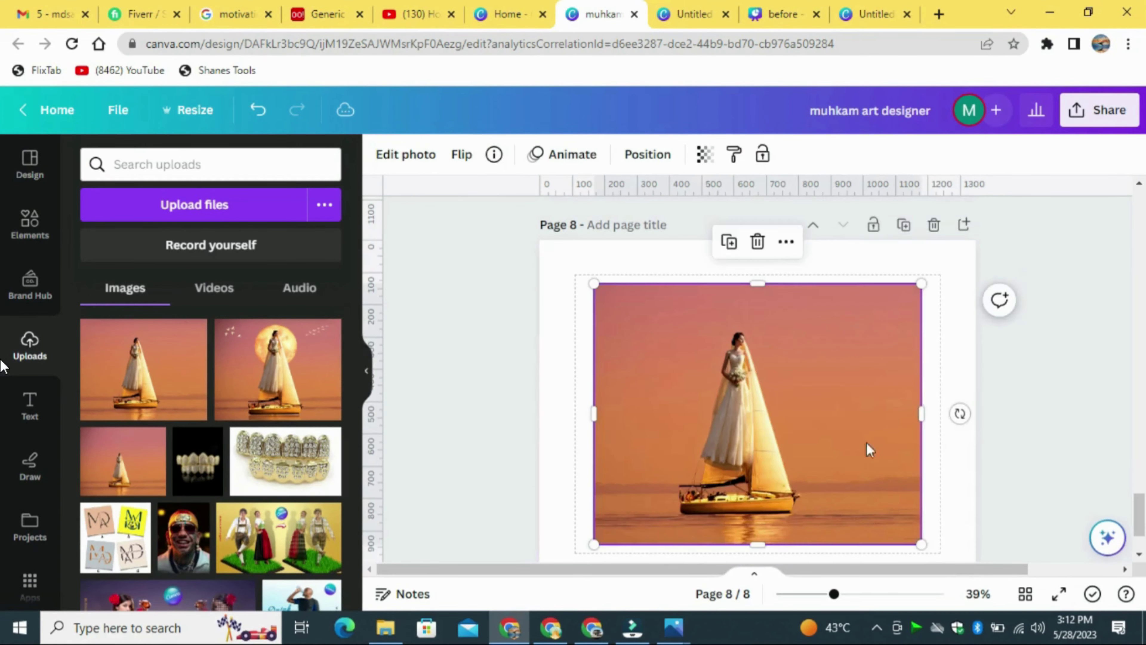
- Remove the background from the bride-and-boat image on page 8 with BG Remover
scroll(1141, 528, down, 1)
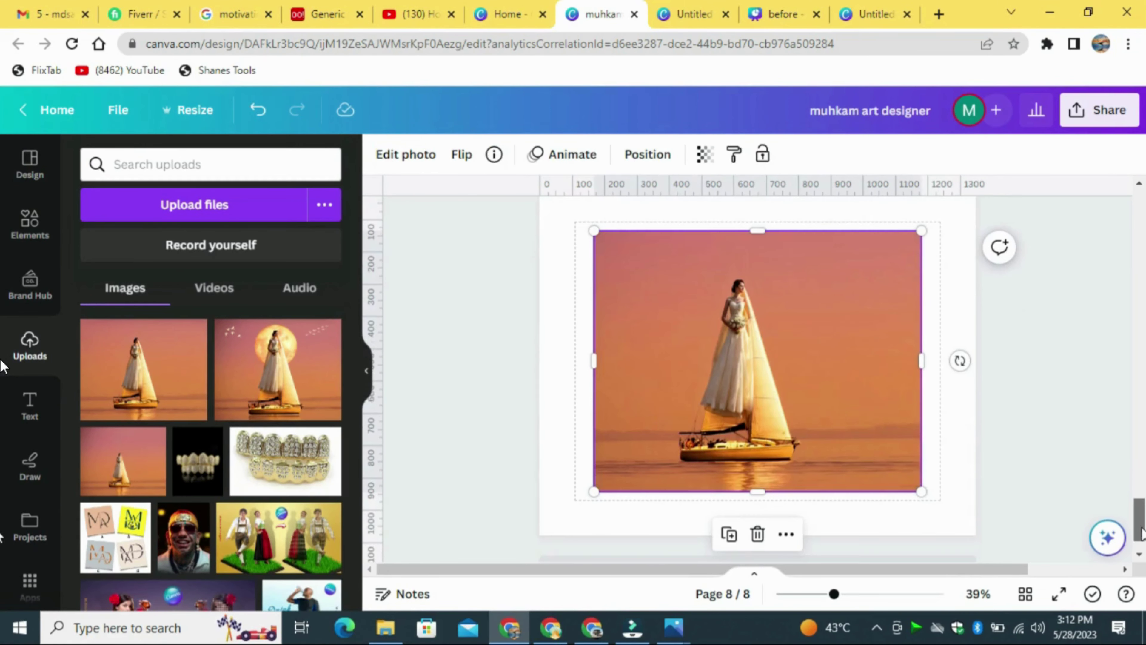
click(403, 155)
click(117, 280)
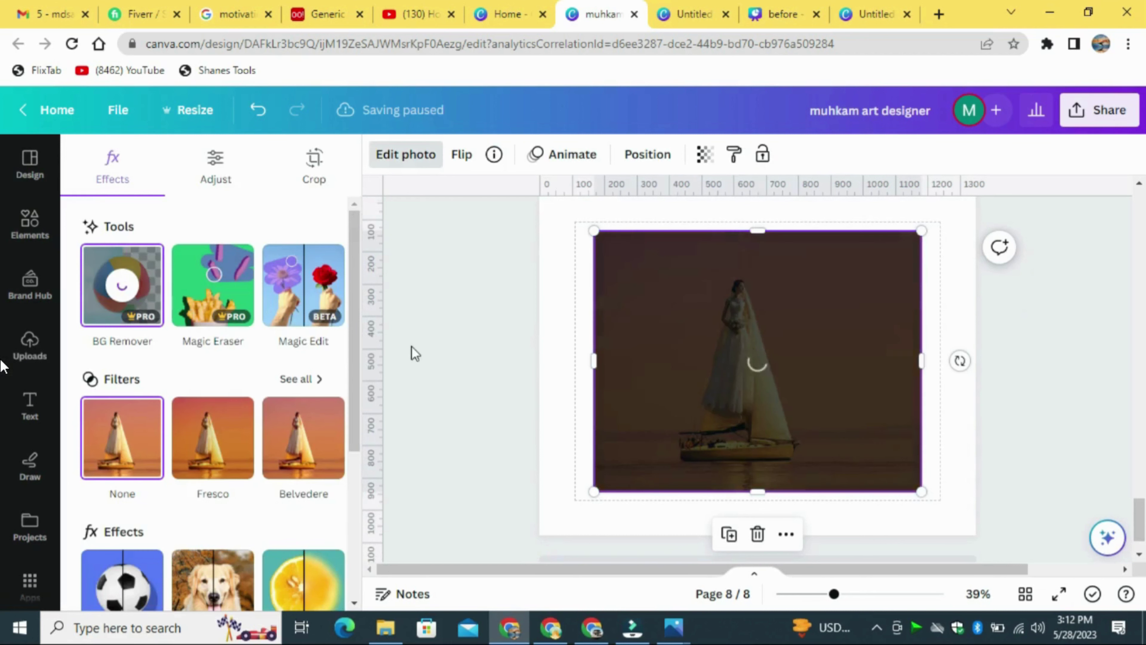
click(405, 160)
click(440, 285)
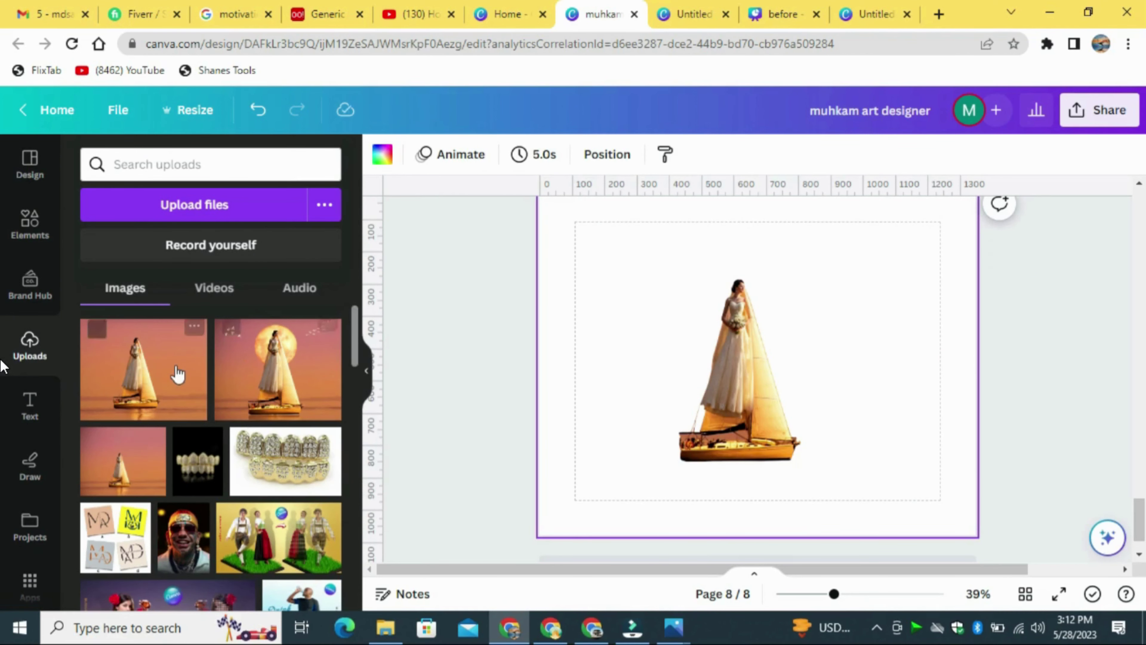
- Add the original bride-and-boat image to page 8 at full page size, 1350 × 1080 px, and send it to the back
click(165, 374)
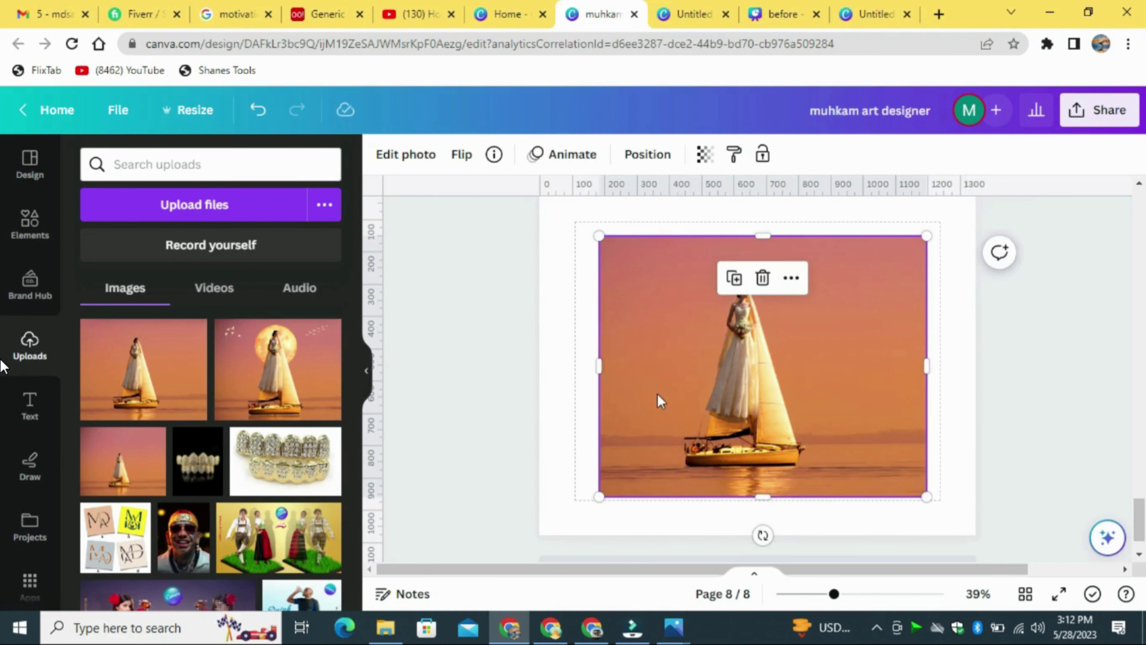
drag(657, 397, 594, 345)
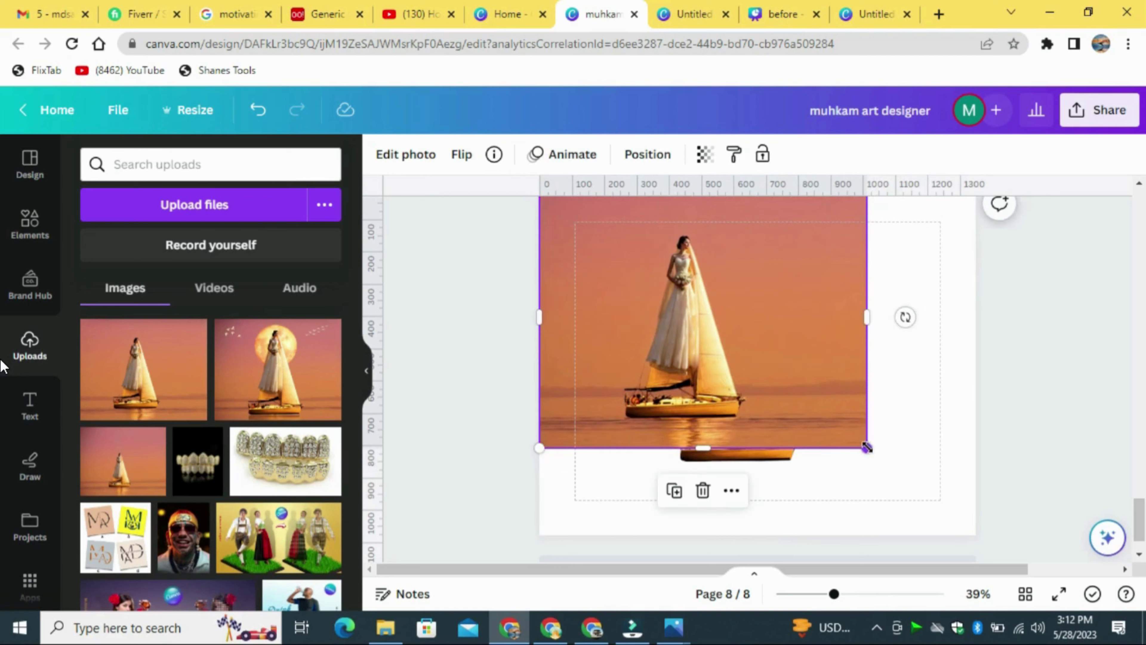
drag(866, 446, 975, 537)
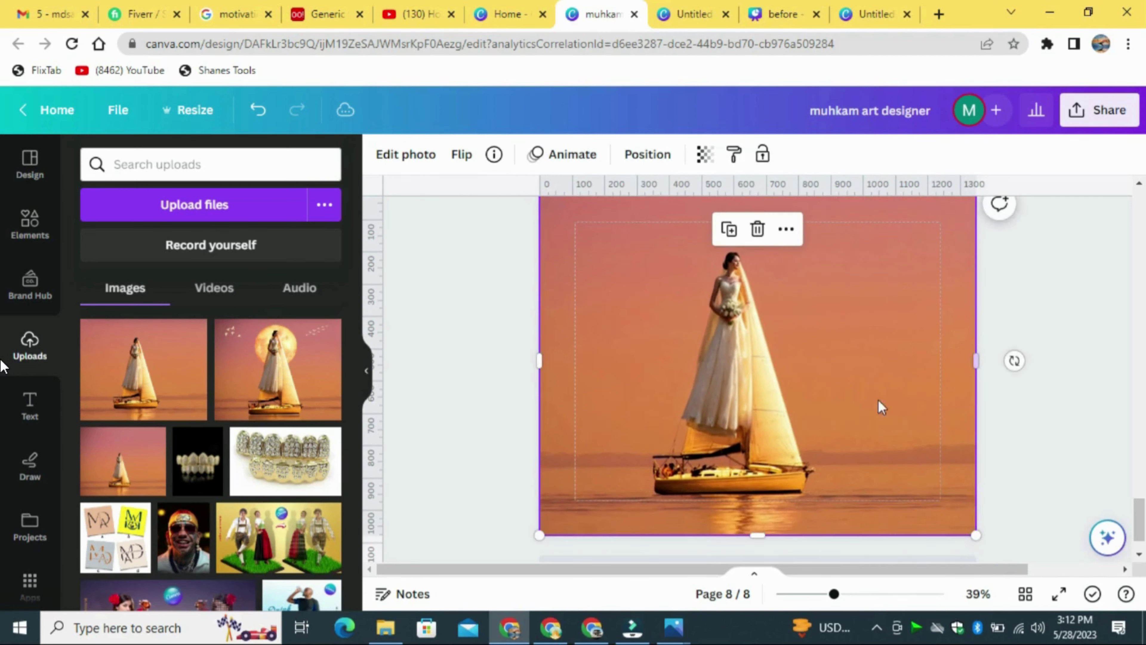
click(647, 153)
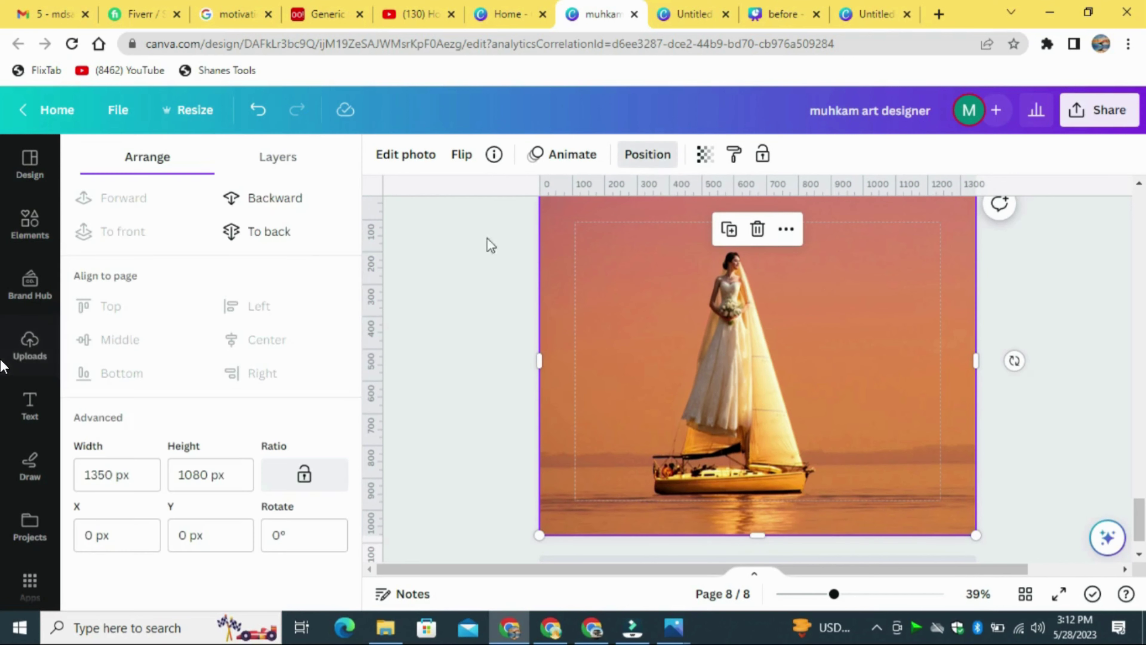
click(265, 237)
- Move and scale the bride-and-boat cutout to 1350 × 1080 px at X 0, Y 0 so it aligns with the background image
drag(747, 392, 702, 367)
drag(865, 457, 968, 545)
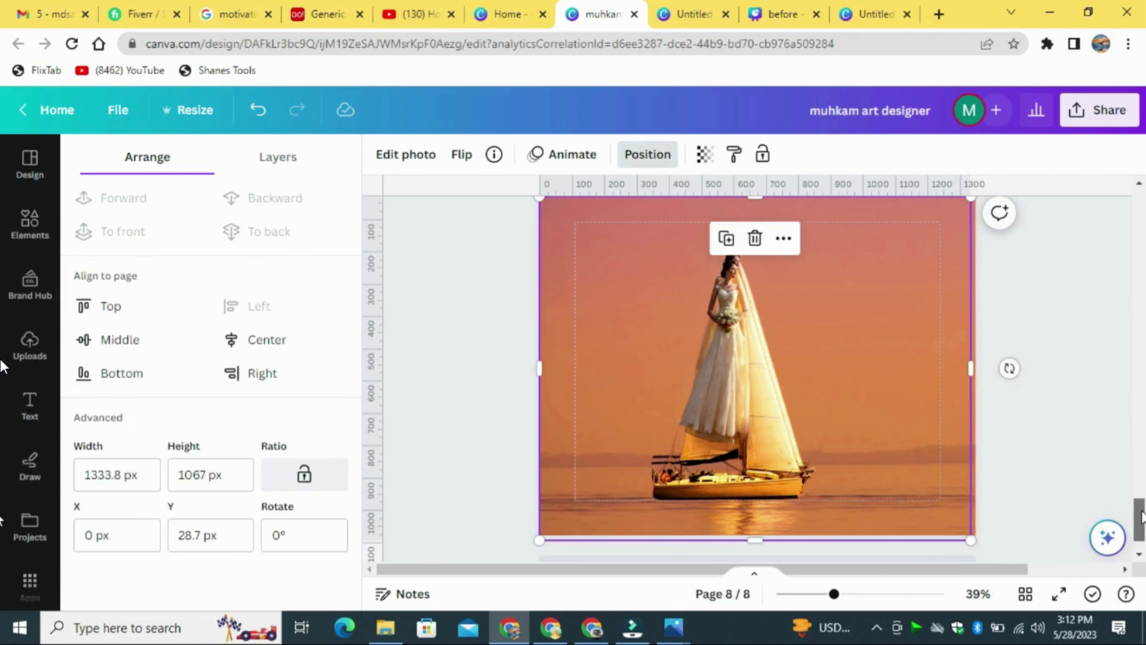
scroll(1141, 517, up, 1)
drag(971, 238, 981, 233)
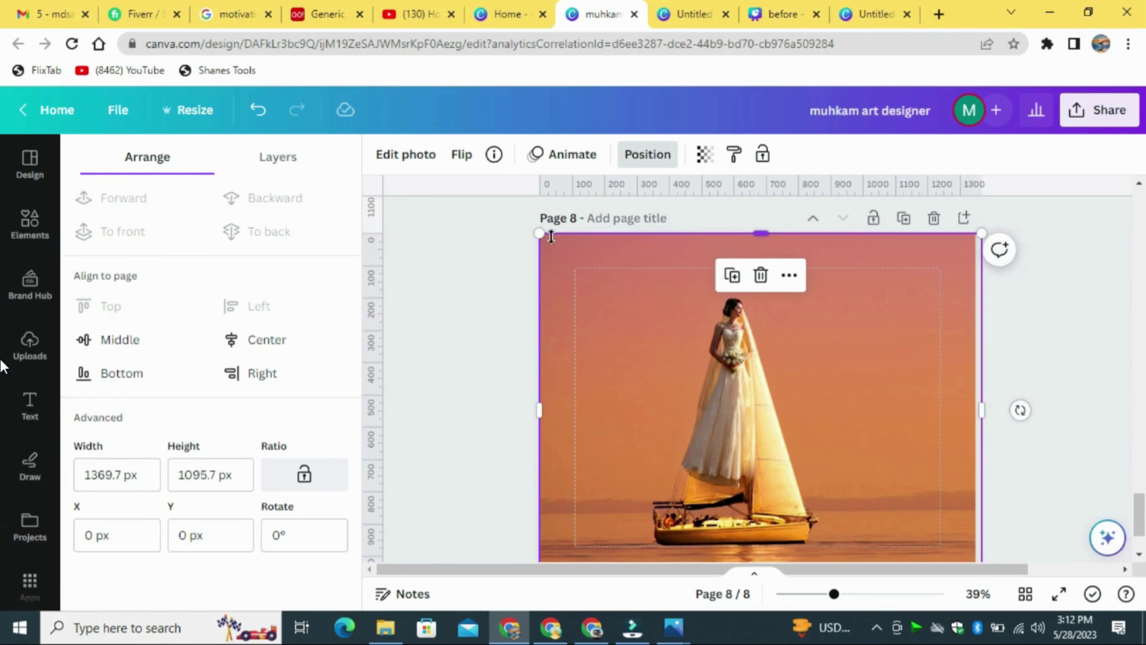
click(539, 233)
drag(539, 233, 534, 229)
scroll(1140, 529, down, 2)
drag(982, 493, 975, 488)
mouse_move(533, 488)
mouse_down()
mouse_move(540, 481)
mouse_move(536, 490)
mouse_up()
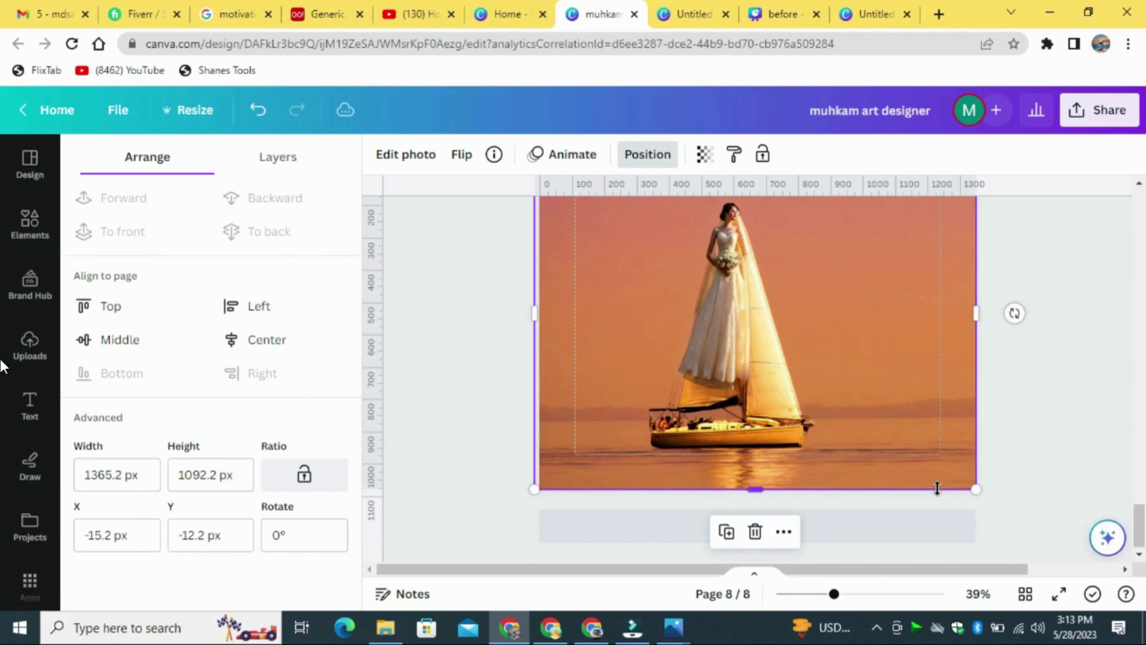
scroll(611, 285, up, 2)
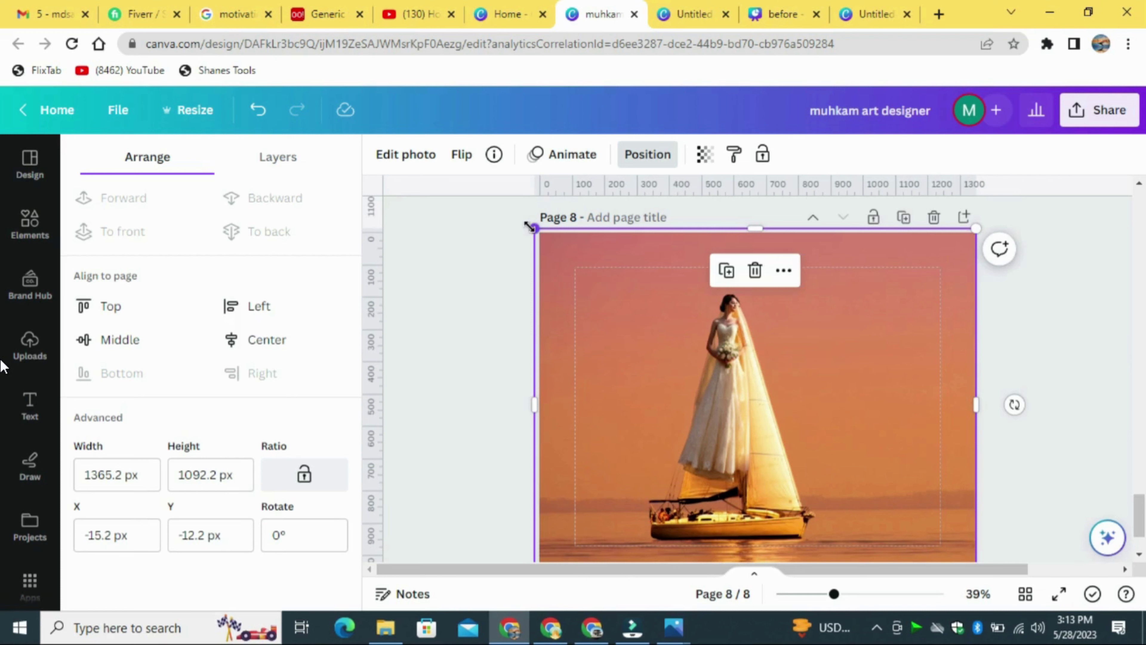
drag(531, 226, 537, 232)
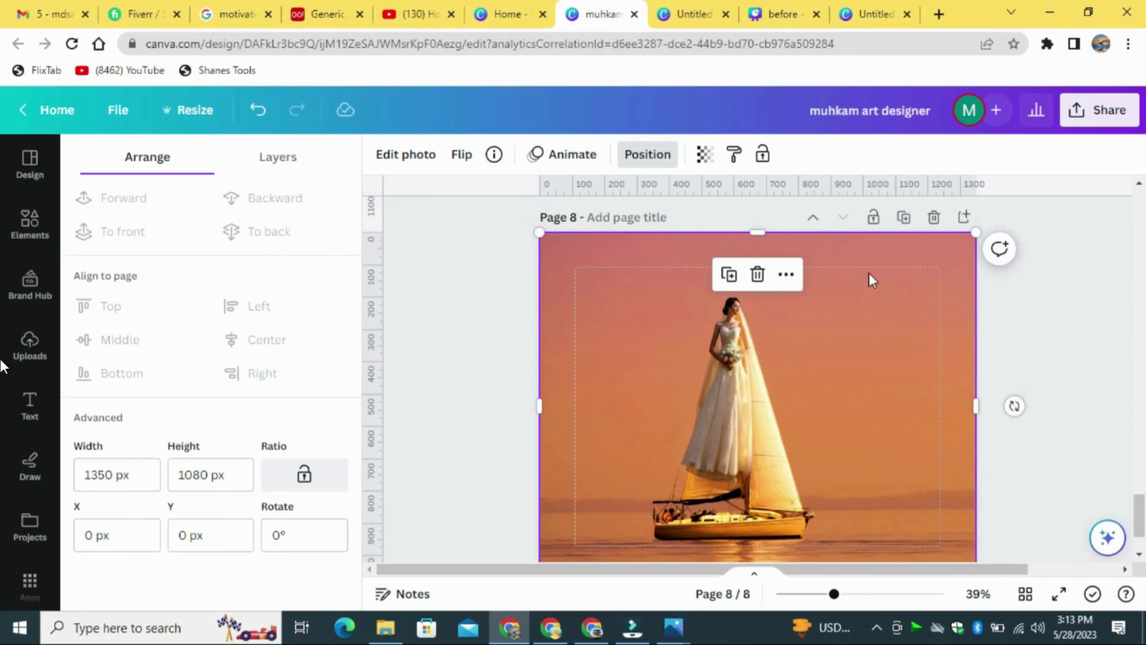
- Crop the cutout's empty top to a height of about 896 px and create a vertically flipped duplicate of it
drag(767, 235, 758, 291)
drag(1139, 517, 1139, 524)
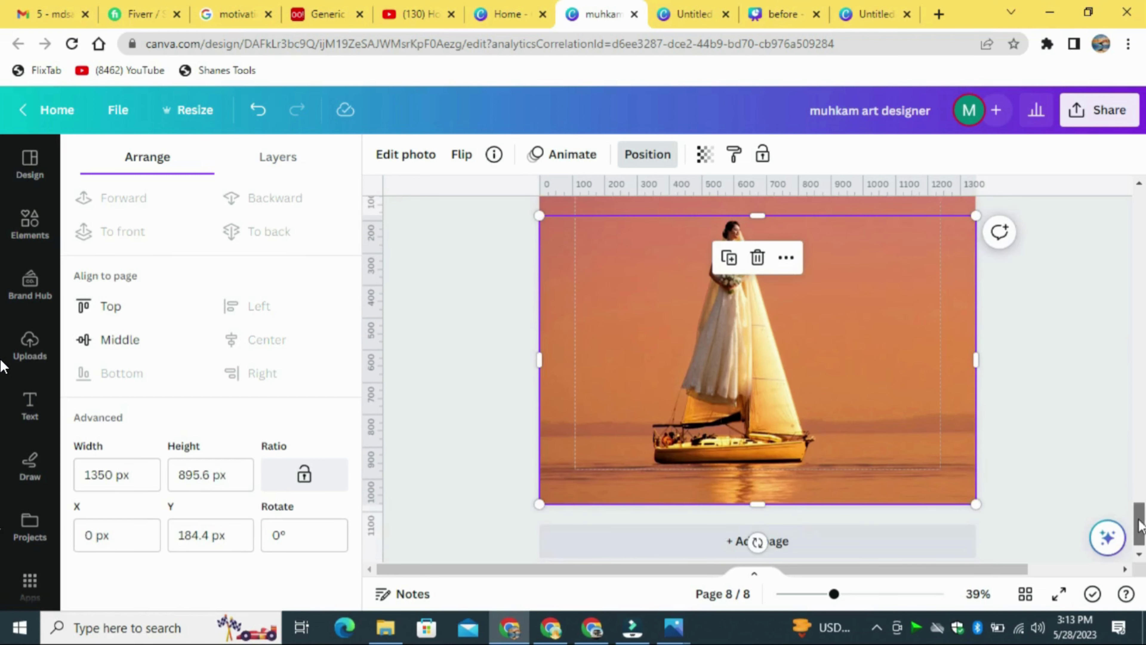
click(728, 266)
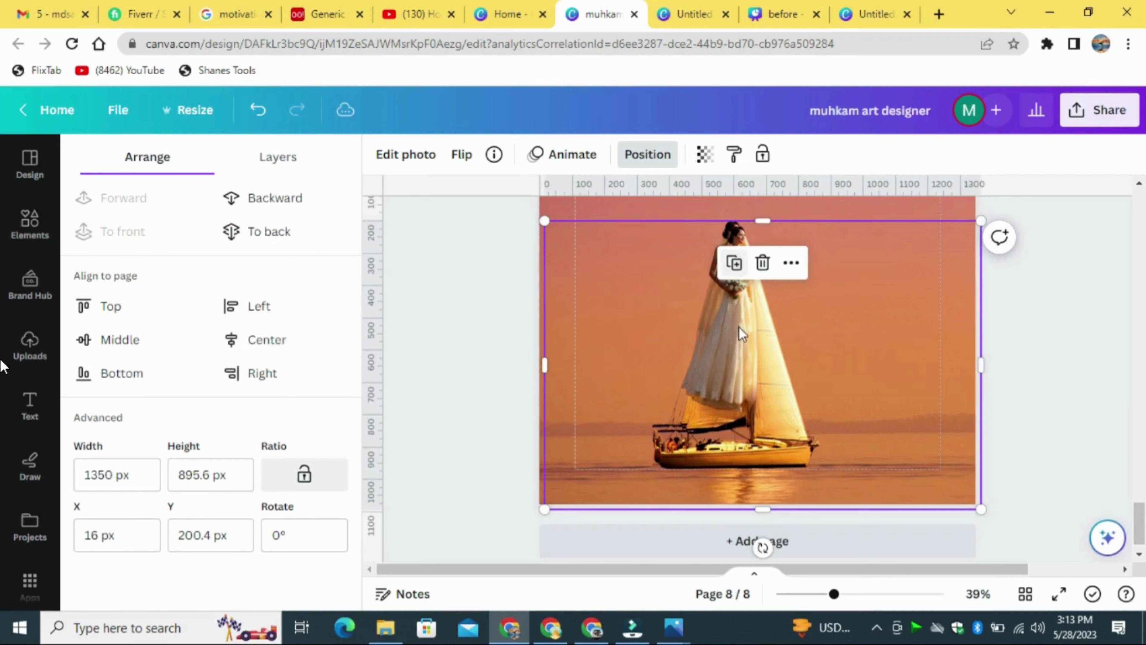
click(467, 165)
click(500, 232)
- Place the flipped copy directly below the boat at Y about 832 px as a water reflection and set its transparency to 46
click(740, 408)
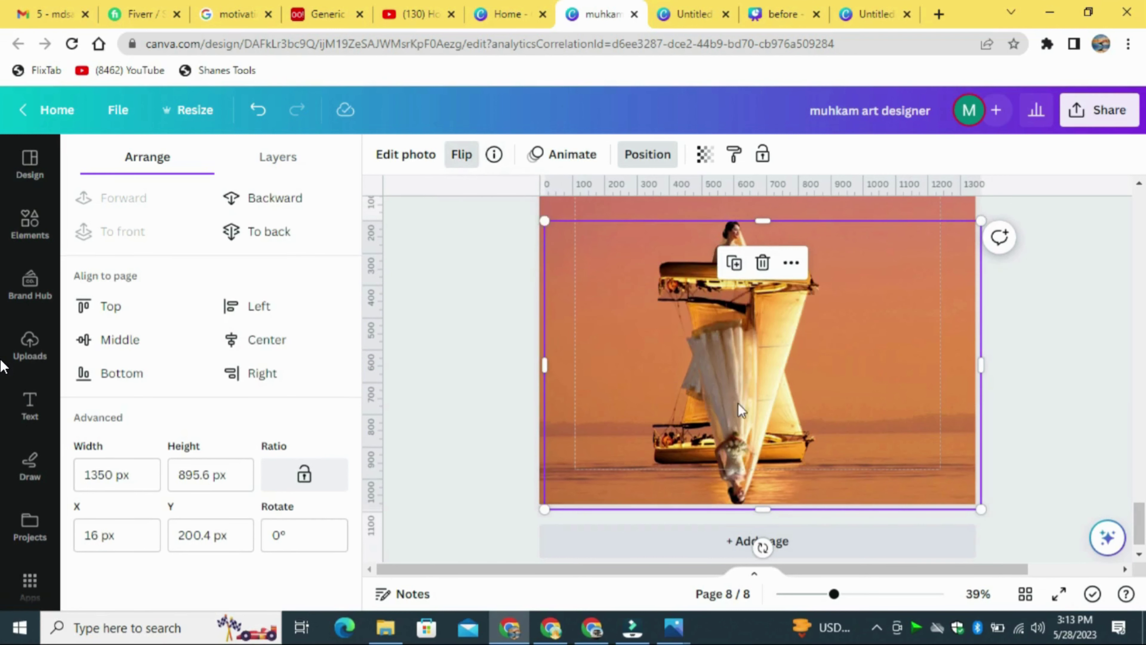
drag(740, 408, 738, 572)
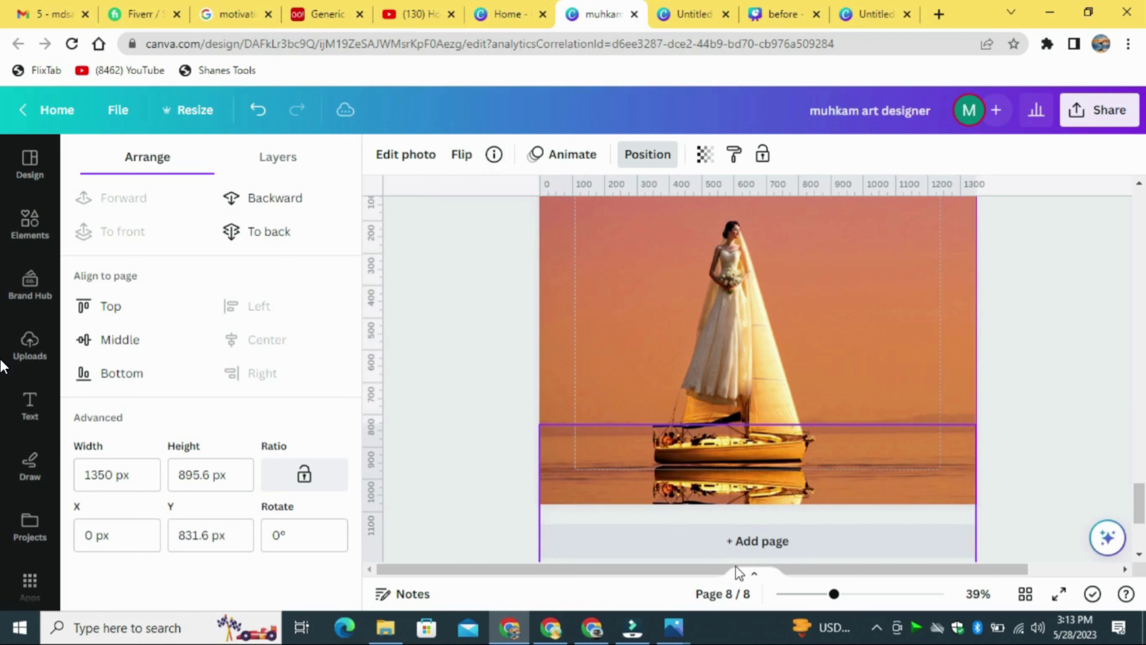
click(705, 154)
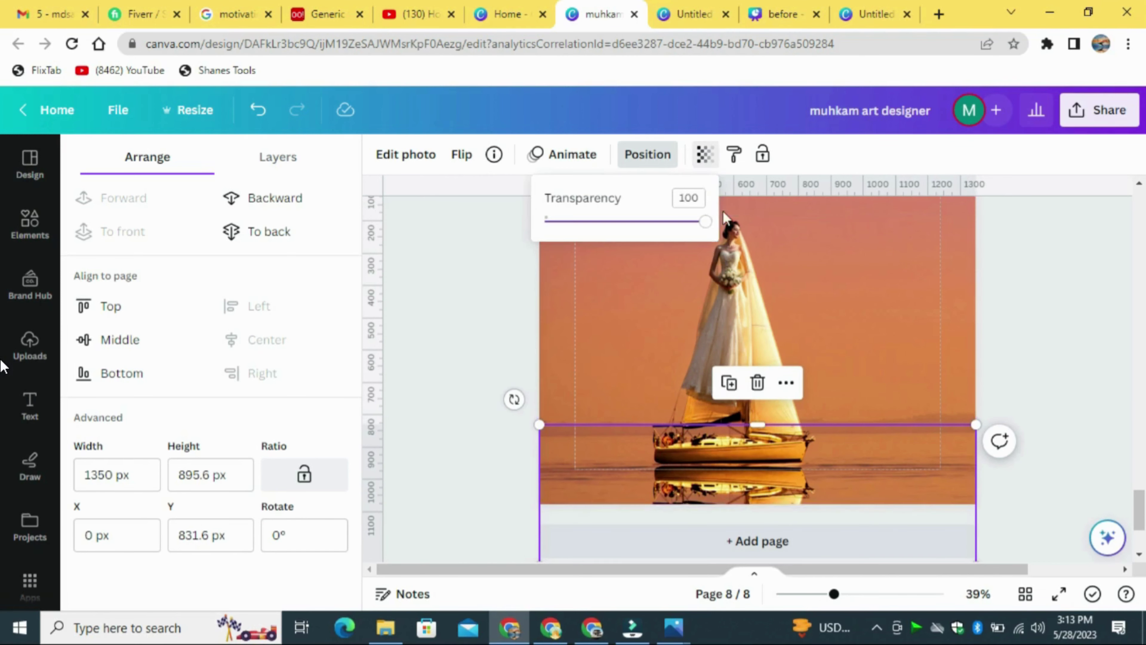
drag(710, 230, 648, 230)
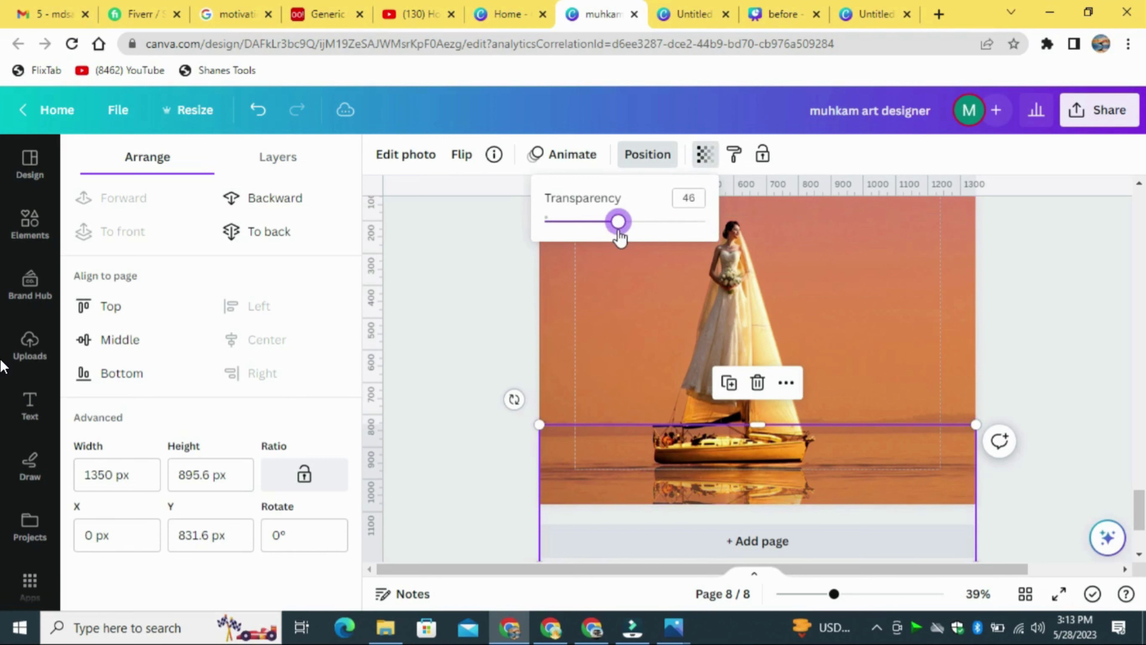
key(Escape)
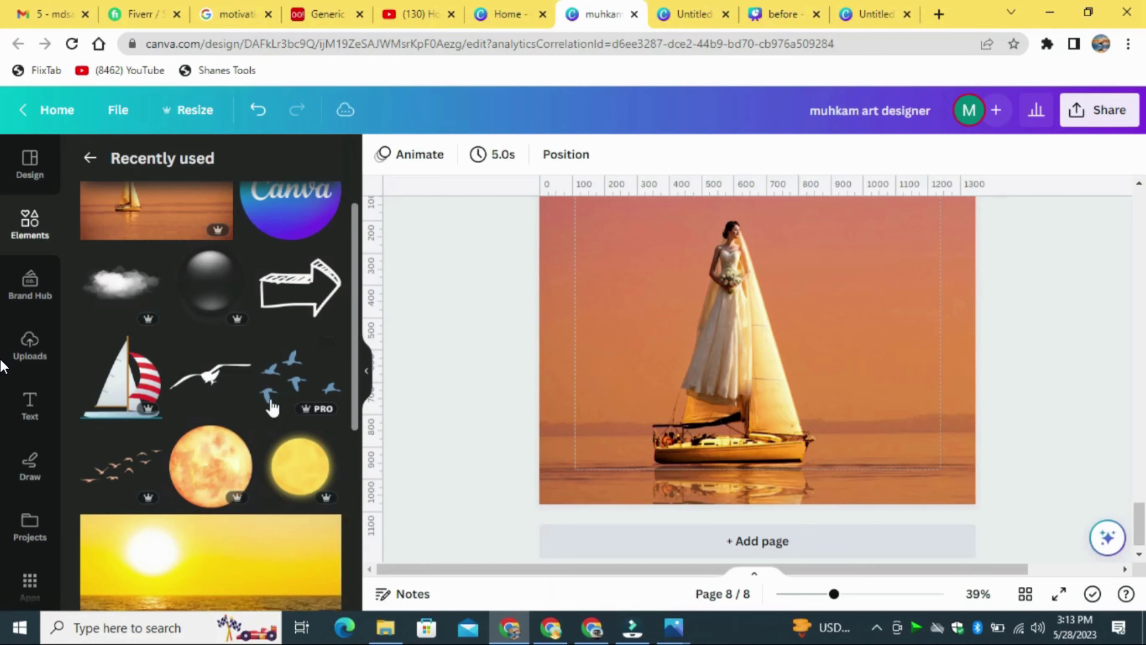
- Add the orange full moon graphic, shrink it to about 390 px wide and place it behind the bride's head and upper body
click(276, 422)
scroll(891, 469, up, 1)
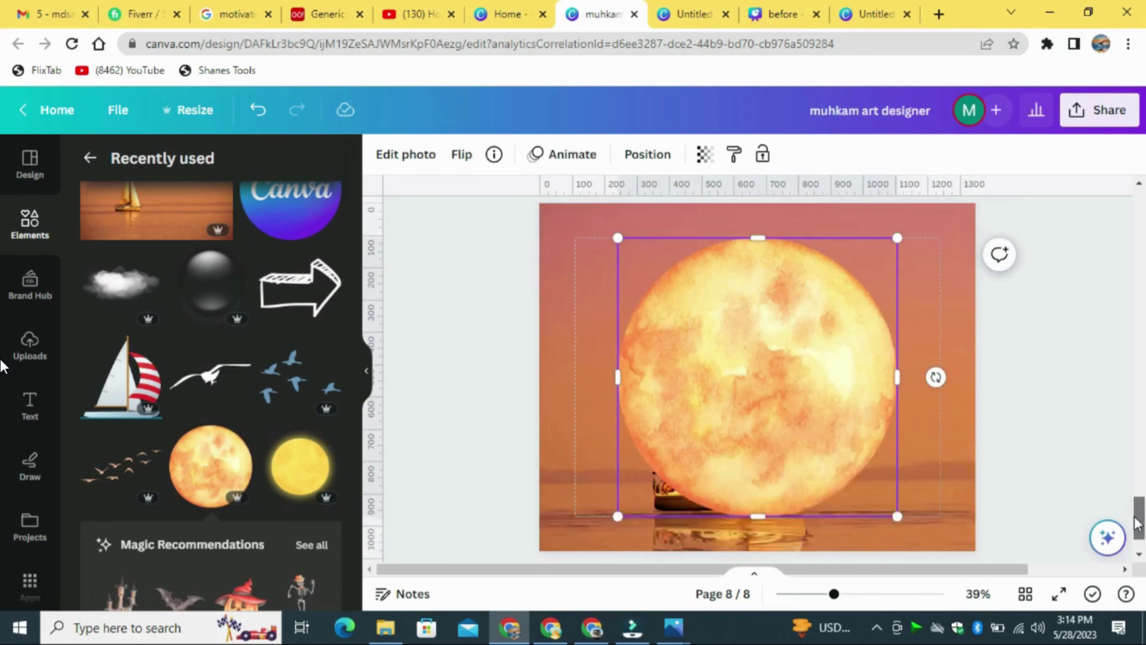
drag(896, 485, 759, 297)
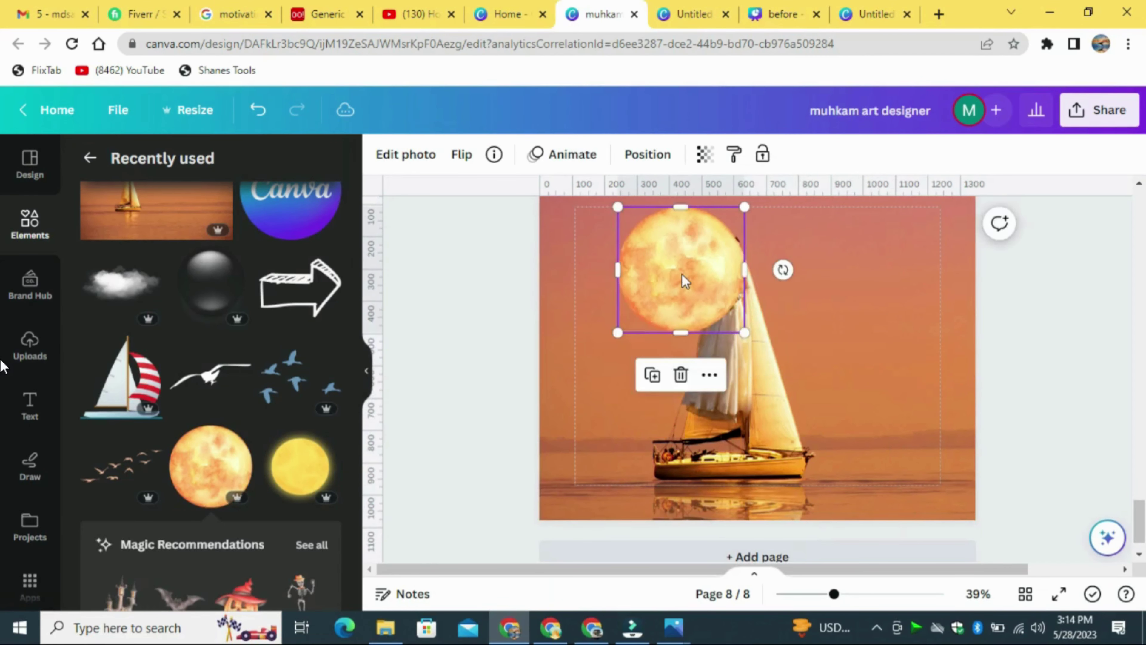
drag(670, 269, 749, 285)
scroll(1043, 230, up, 1)
click(661, 158)
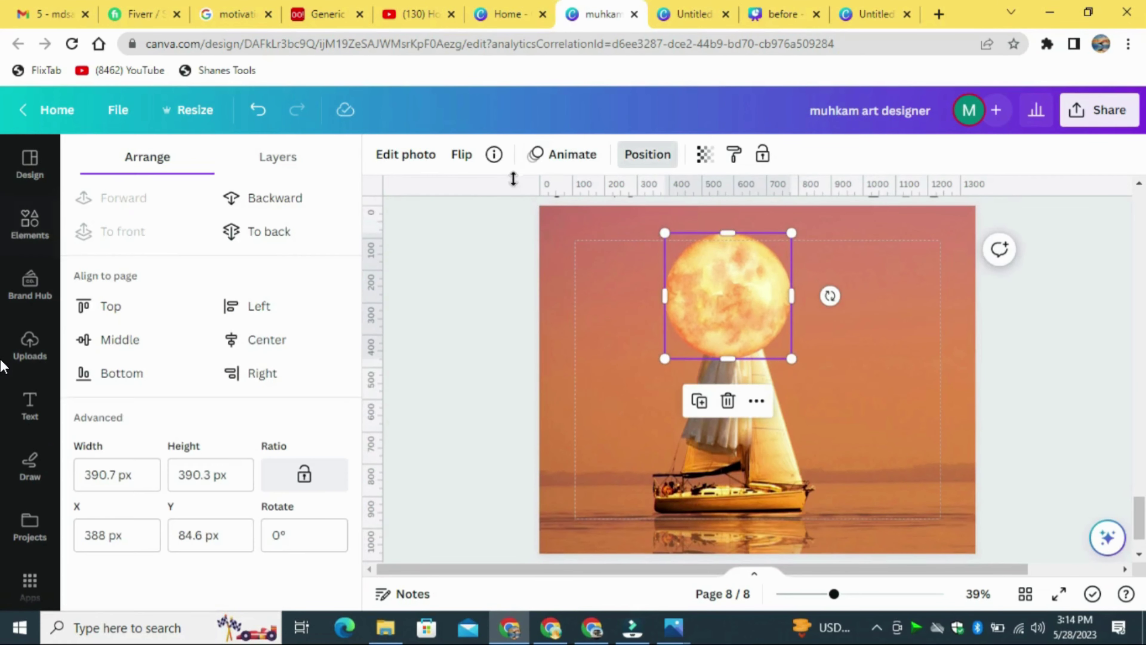
click(246, 205)
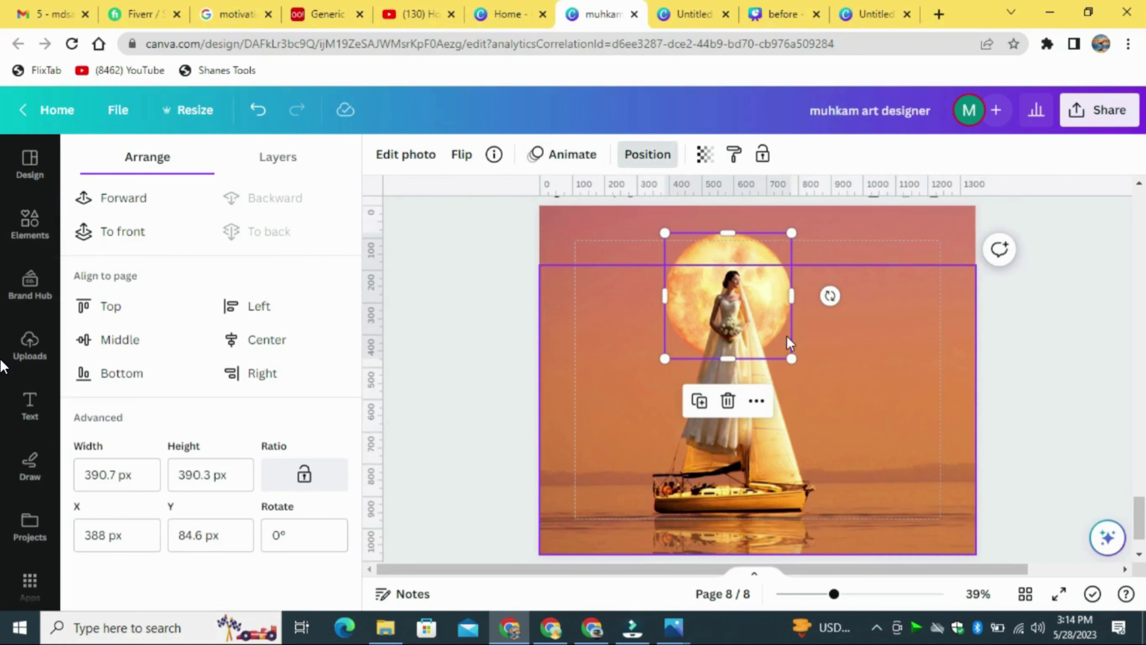
- Fine-tune the moon to about 389 px wide at X 406, Y 125, centred behind the bride's upper body
drag(792, 359, 804, 371)
drag(777, 310, 776, 319)
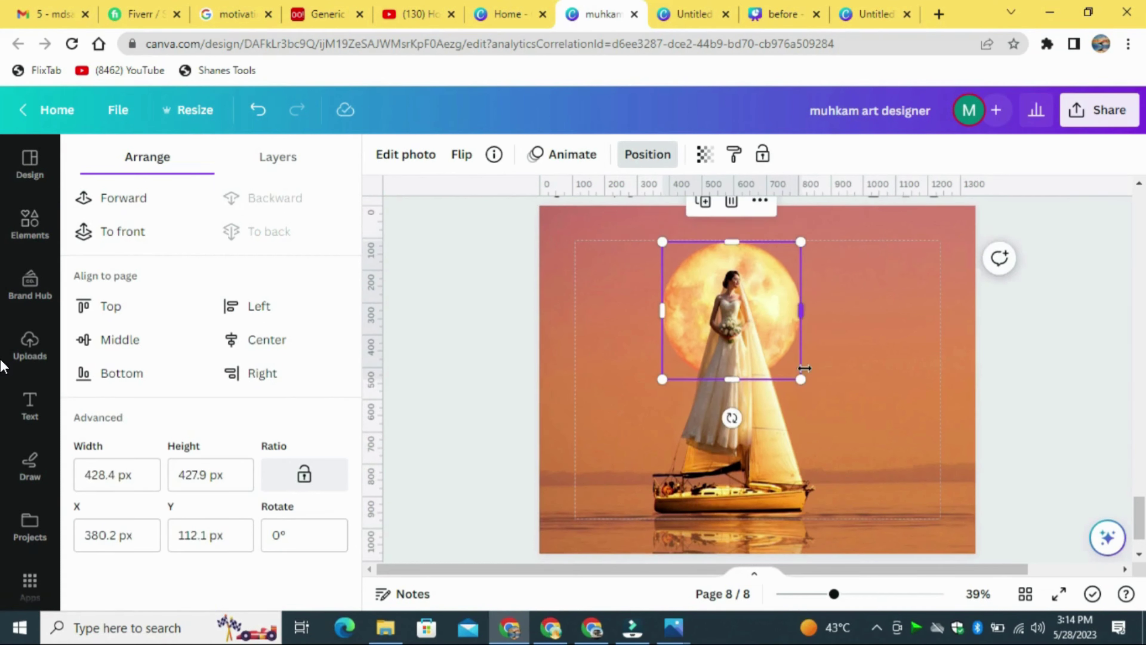
mouse_move(801, 380)
mouse_down()
mouse_move(807, 387)
mouse_move(794, 373)
mouse_up()
drag(660, 373, 667, 366)
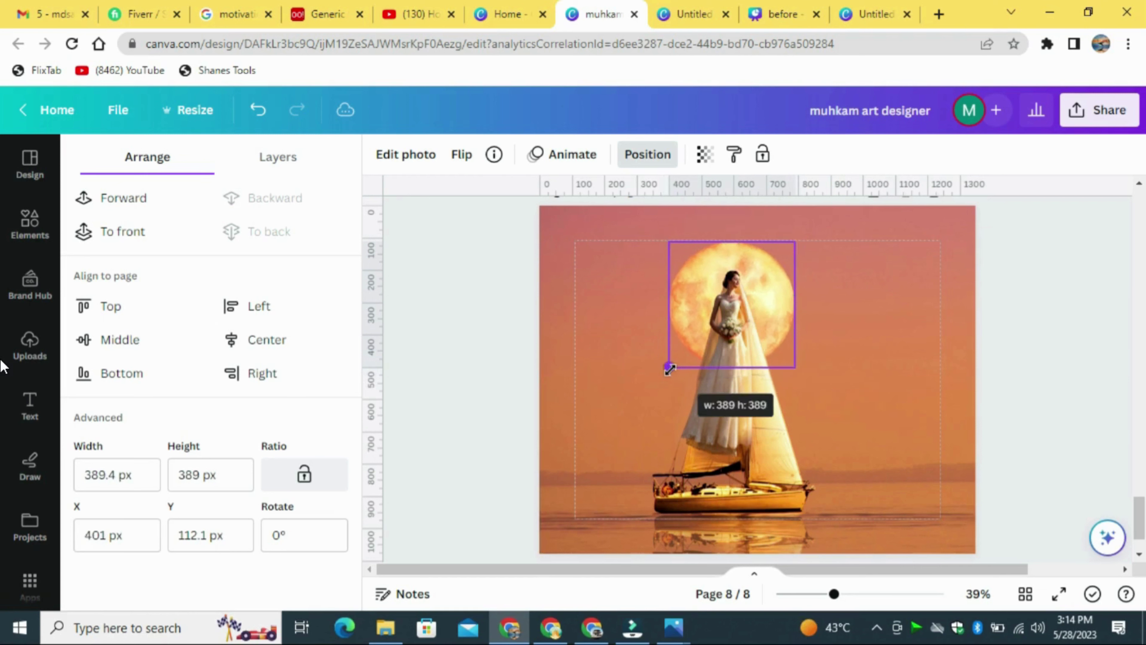
drag(780, 321, 780, 325)
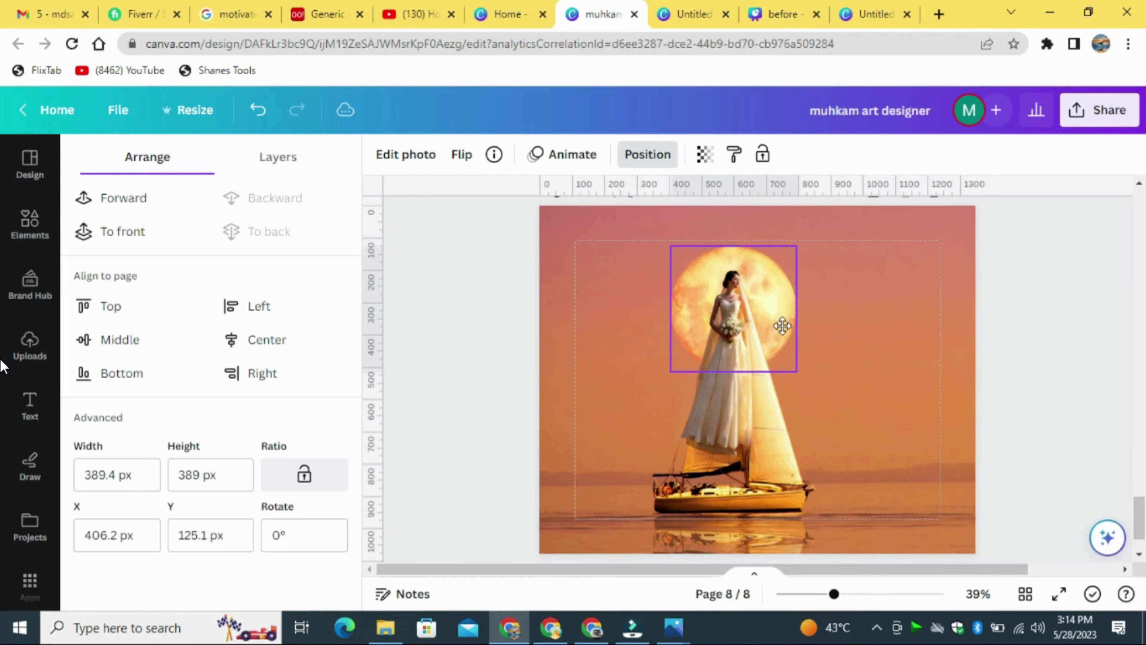
click(898, 322)
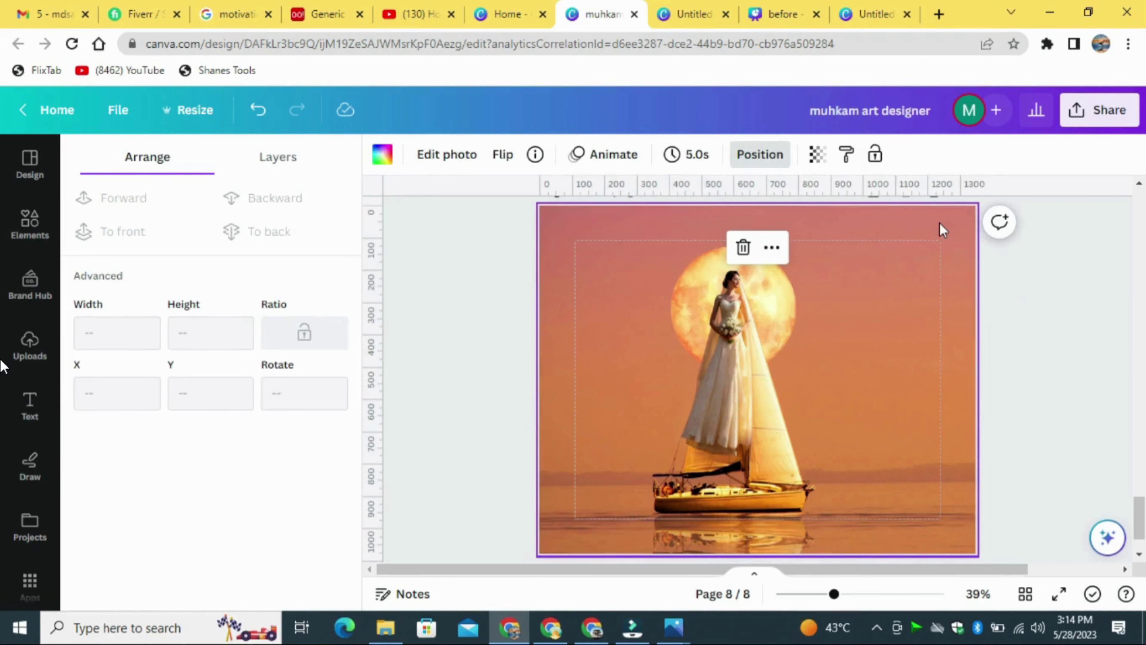
- Add the blue flying bird silhouette graphic and place it small and tilted in the sky left of the moon
click(416, 229)
click(149, 410)
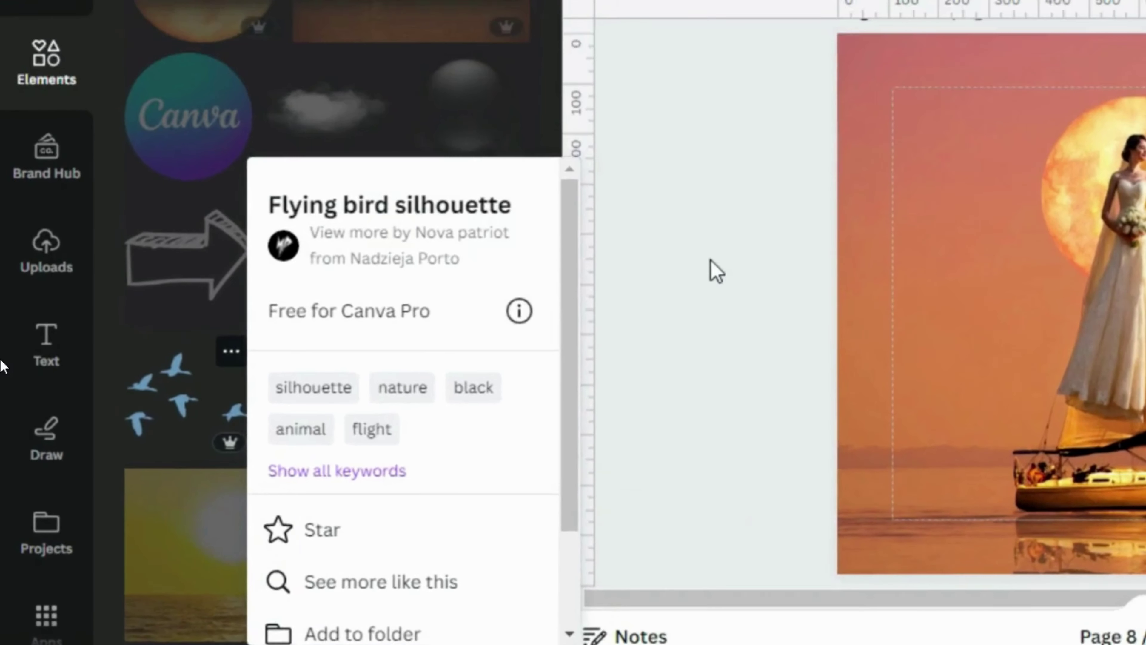
key(Escape)
click(154, 438)
drag(757, 379, 591, 341)
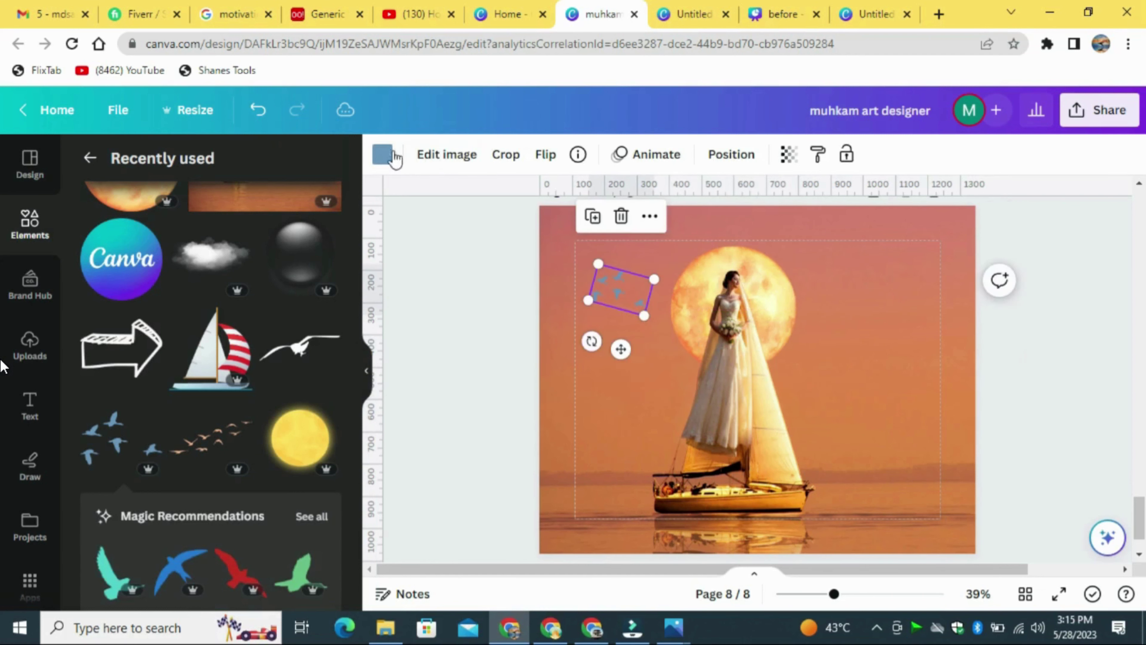
- Recolor the bird silhouettes left of the moon to pale yellow #FFED9F, sampled from the moon
click(382, 153)
click(88, 265)
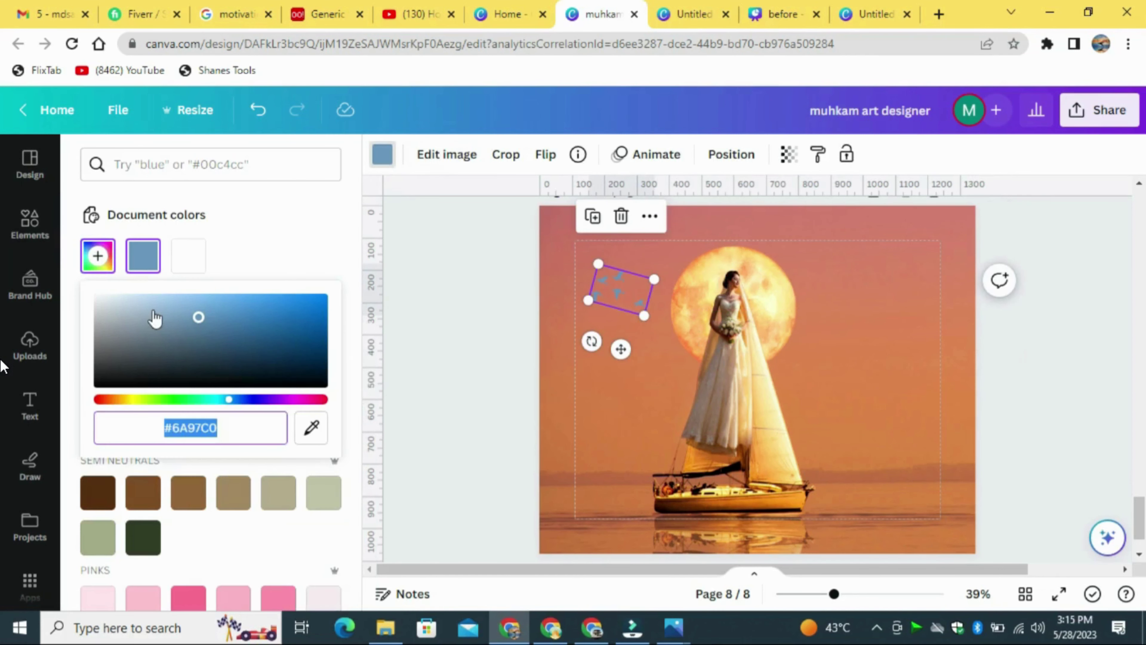
click(309, 425)
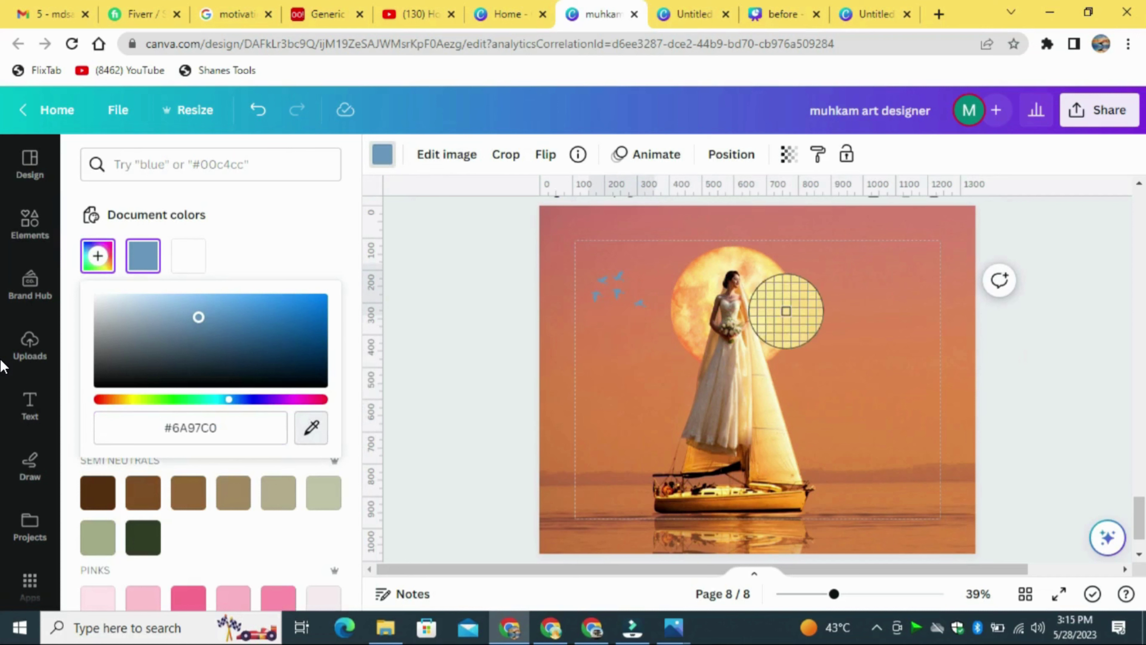
click(771, 301)
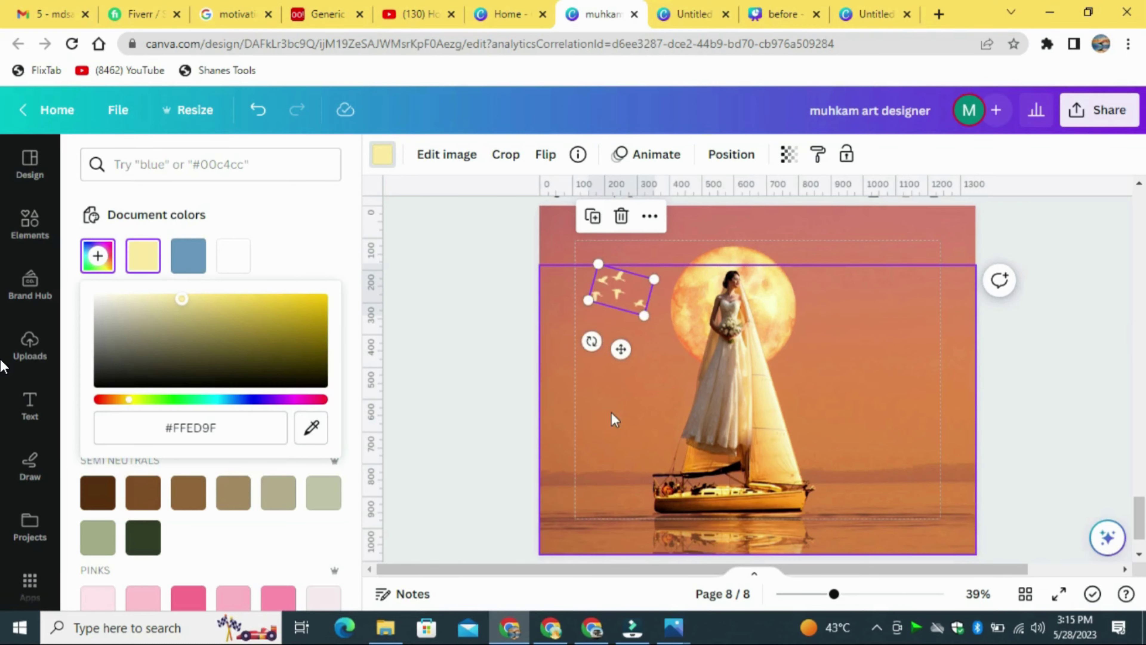
click(617, 419)
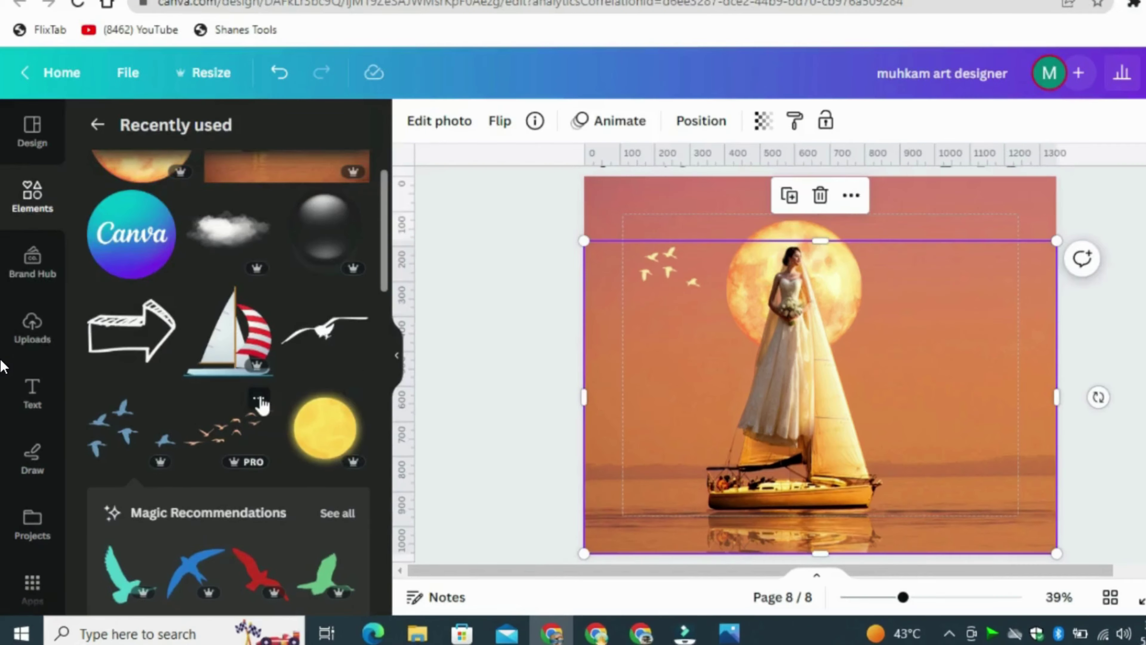
- Add the orange flying flock graphic from the recently used elements and place it small in the sky right of the moon
click(239, 410)
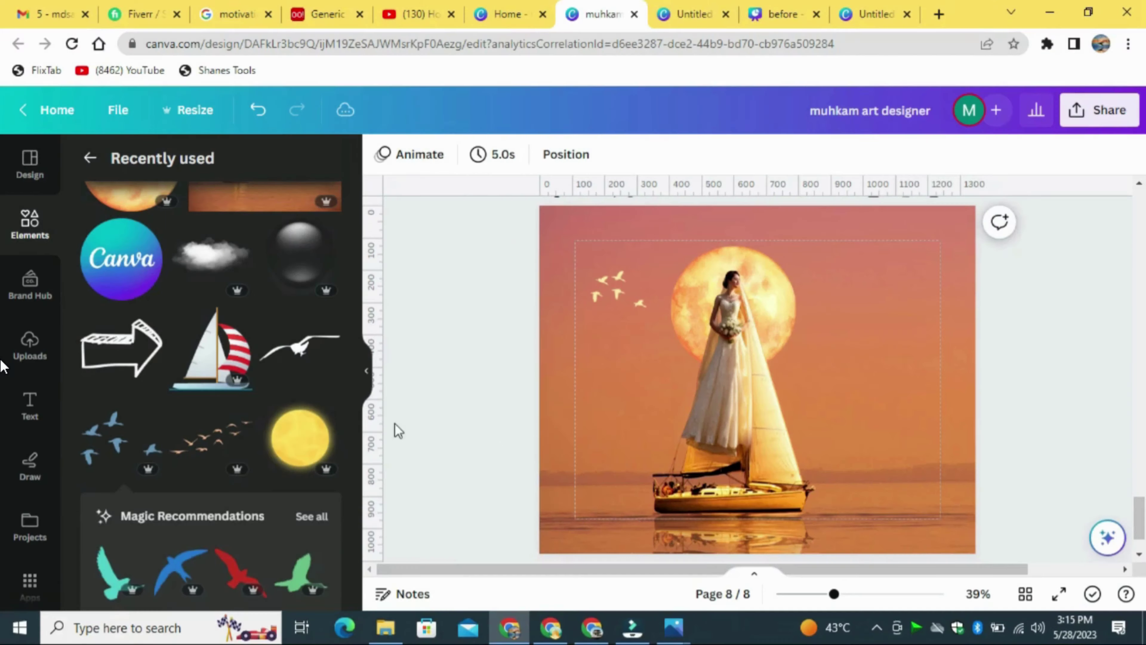
click(326, 366)
drag(757, 381, 865, 315)
drag(779, 348, 856, 319)
drag(916, 354, 884, 331)
drag(932, 301, 911, 294)
- Recolor the flock right of the moon to pale yellow #FFEC96, sampled from the moon
click(382, 154)
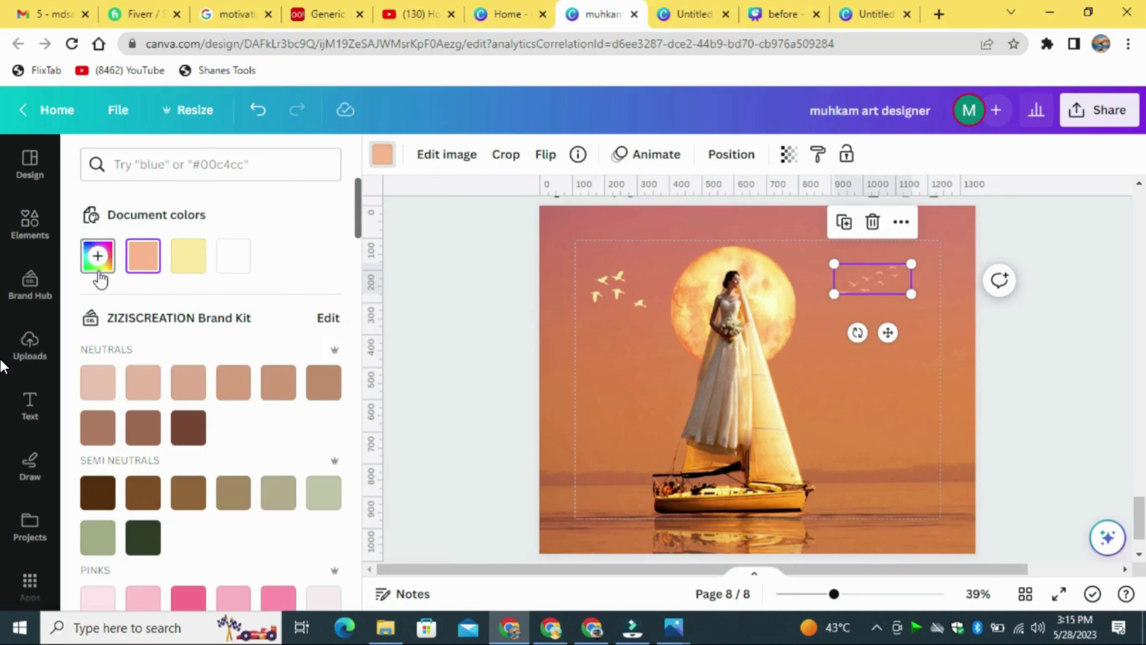
click(98, 255)
click(311, 427)
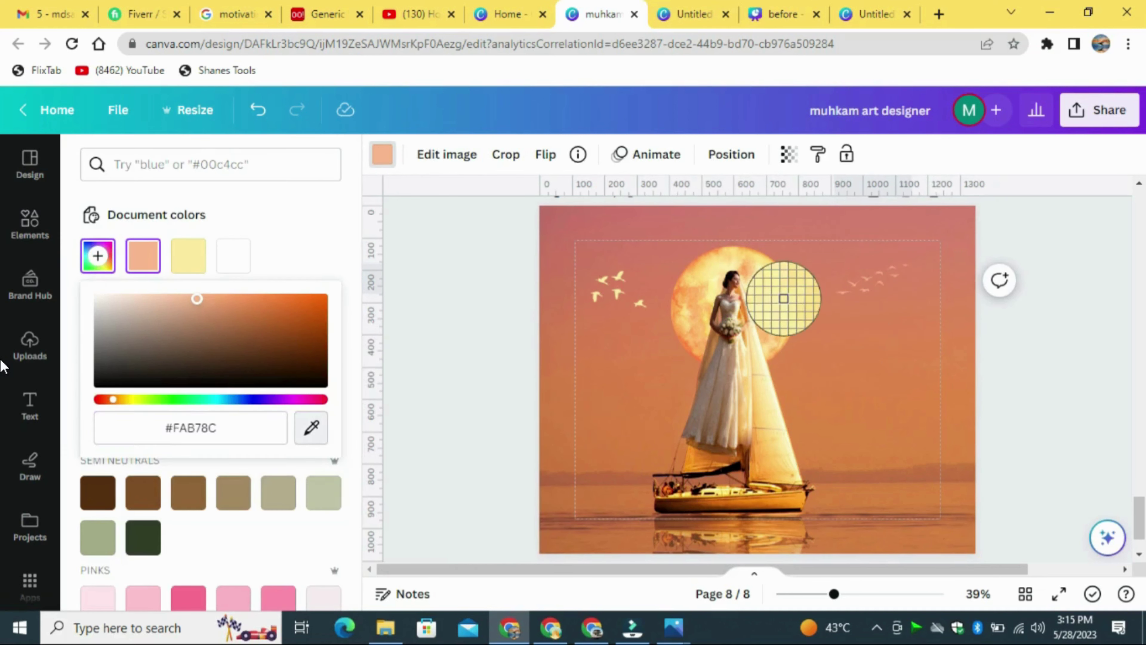
click(779, 305)
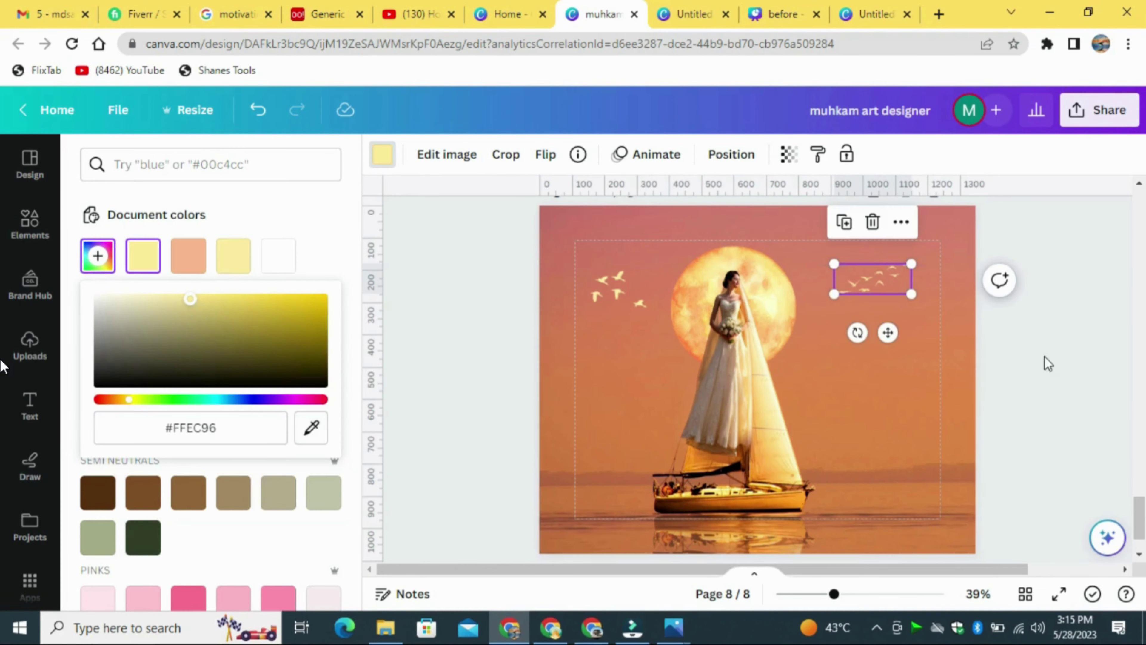
click(1075, 343)
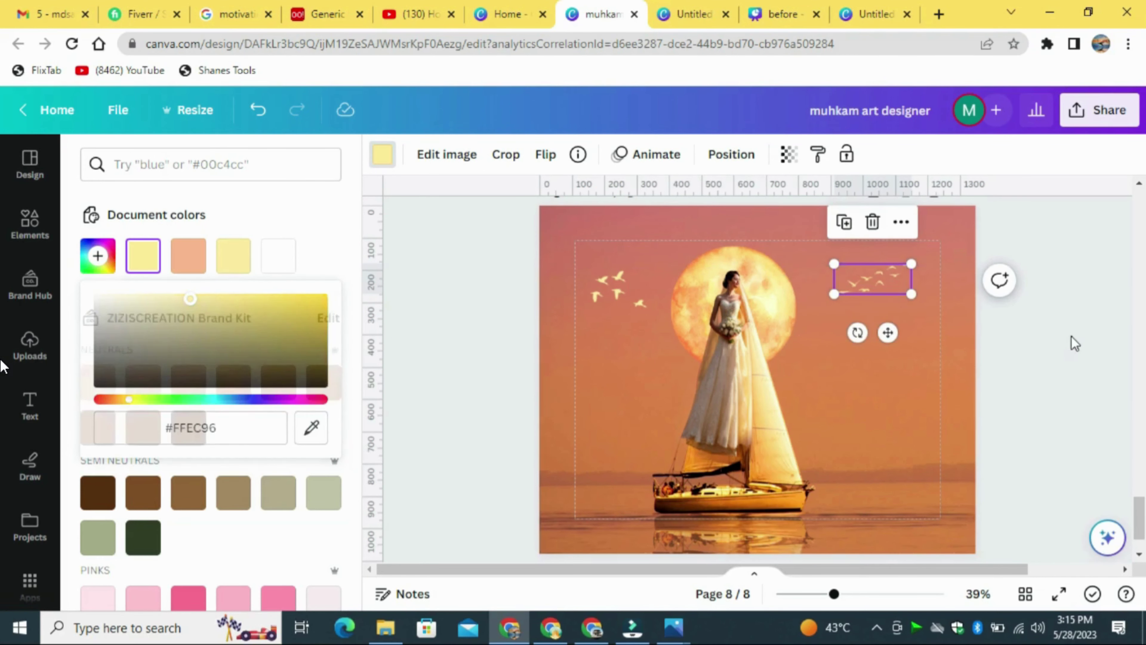
- Deselect the flock and view the finished page 8 composition in full screen
click(1075, 343)
scroll(1141, 510, down, 1)
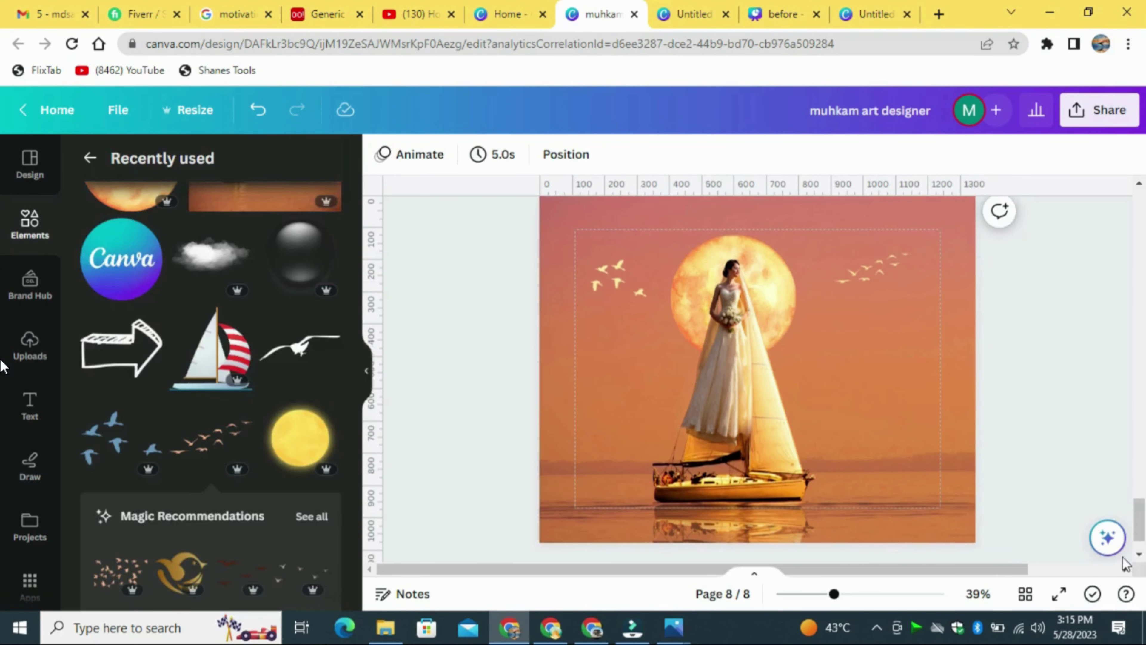
click(1059, 594)
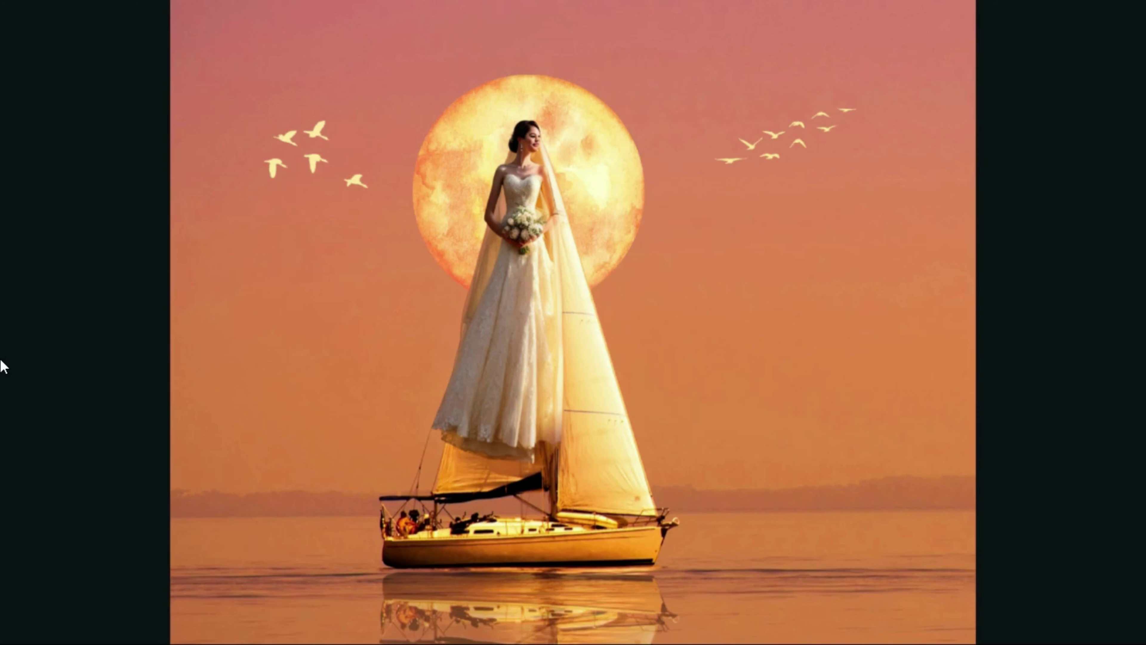